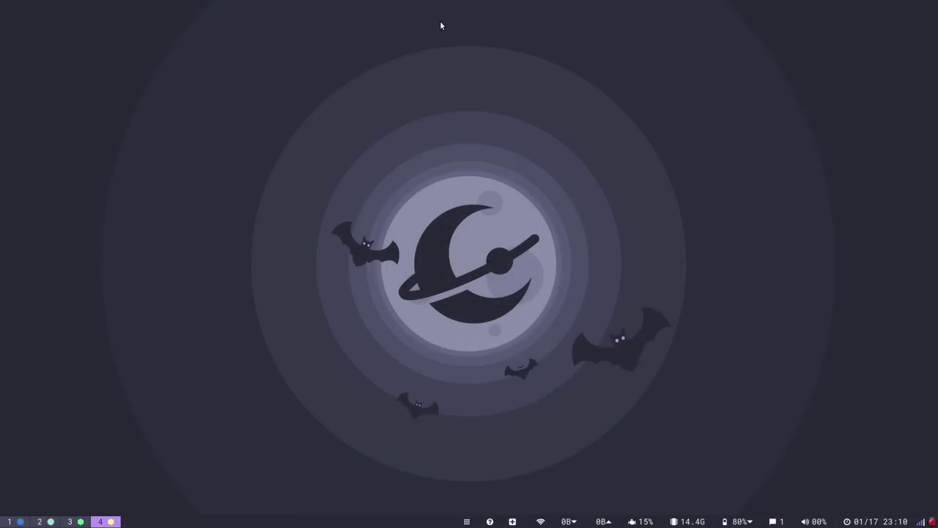
# - Open seven terminal windows tiled together on workspace 4
pyautogui.press('super+Return')
pyautogui.press('super+Return')
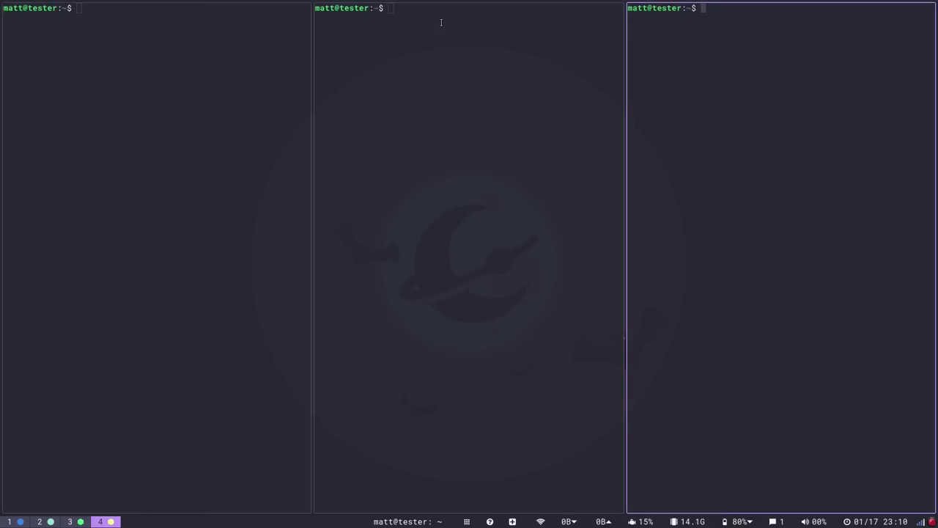
pyautogui.press('super+Return')
pyautogui.press('super+Return')
pyautogui.click(441, 22)
pyautogui.press('super+Return')
pyautogui.press('super+Return')
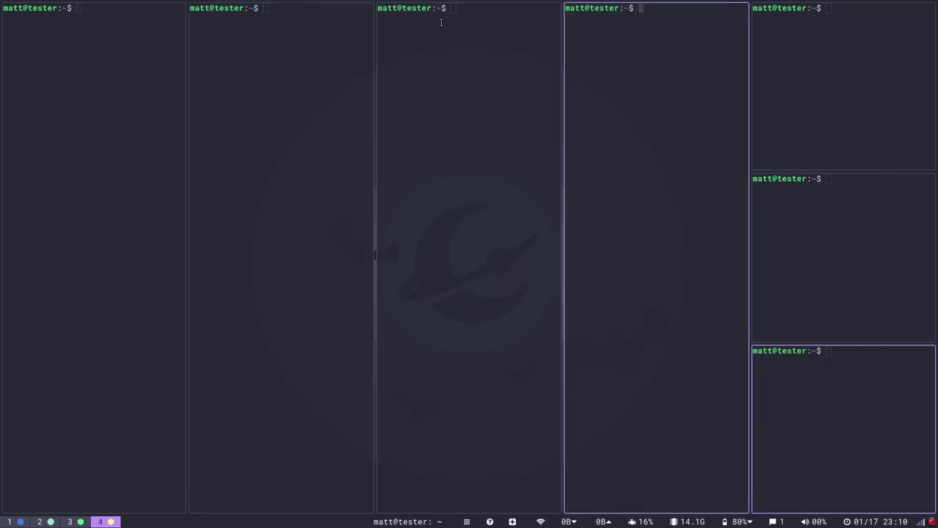
# - Close five of the terminal windows, keeping two side by side
pyautogui.press('super+shift+q')
pyautogui.press('super+shift+q')
pyautogui.press('super+shift+q')
pyautogui.press('super+shift+q')
pyautogui.press('super+shift+q')
# - Try to run htop and install it with sudo apt install htop, authenticating with the account password
pyautogui.write('htop')
pyautogui.press('Return')
pyautogui.write('sudo apt install ht')
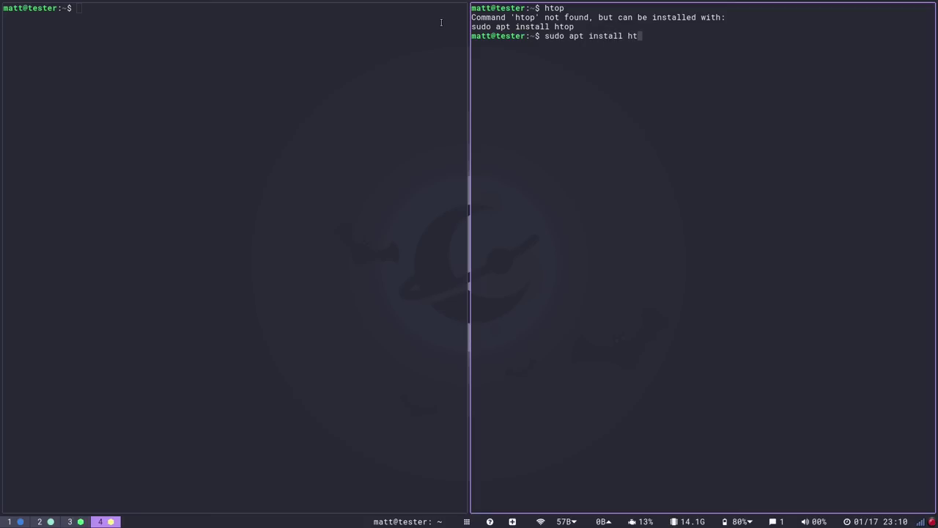
pyautogui.write('op')
pyautogui.press('Return')
pyautogui.press('Return')
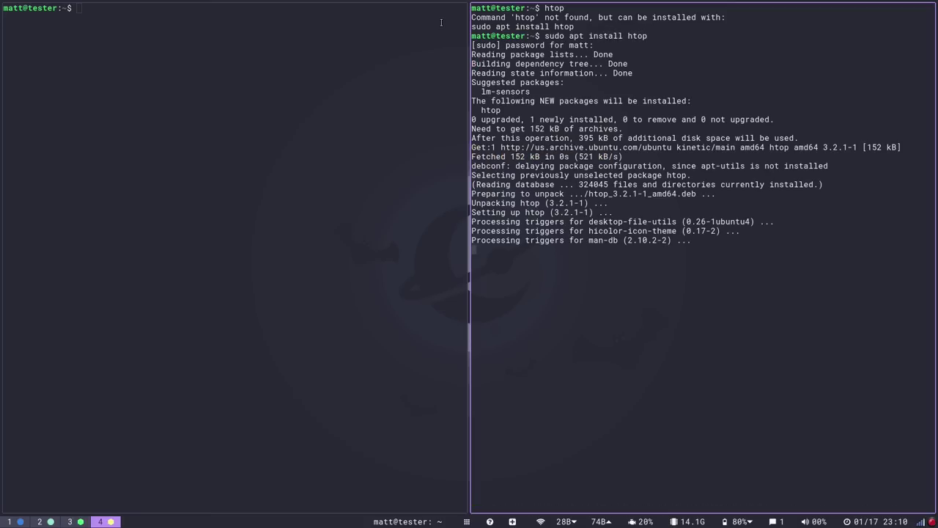
# - Run neofetch in the other terminal to show the system information
pyautogui.click(441, 22)
pyautogui.write('neofetch')
pyautogui.press('Return')
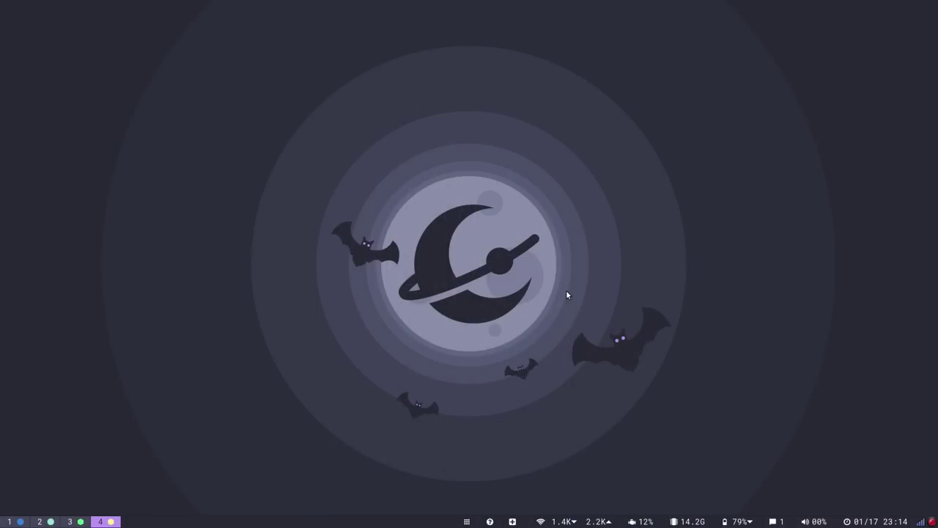
# - Open a terminal with enlarged text and change to the /usr/share/regolith/ directory
pyautogui.press('super+Return')
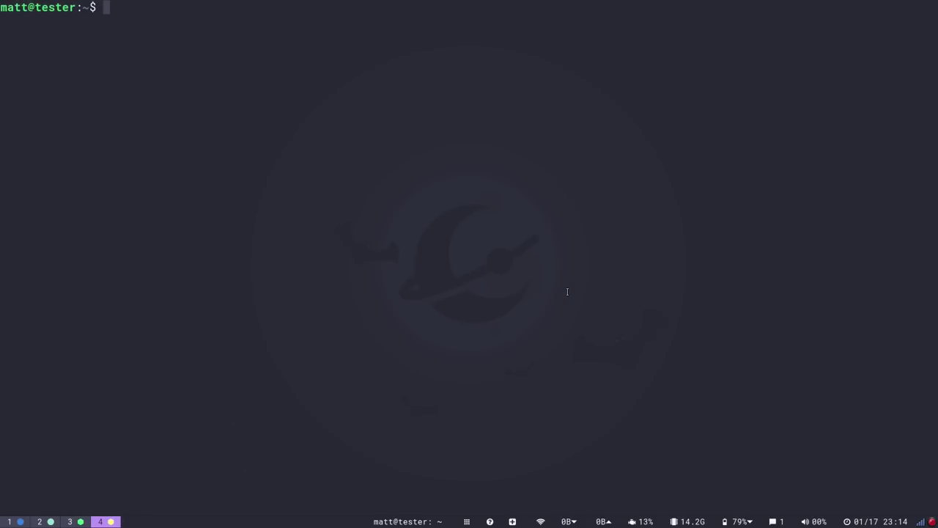
pyautogui.hotkey('ctrl', '+')
pyautogui.write('cd .')
pyautogui.press('BackSpace')
pyautogui.write('/usr/share/rego')
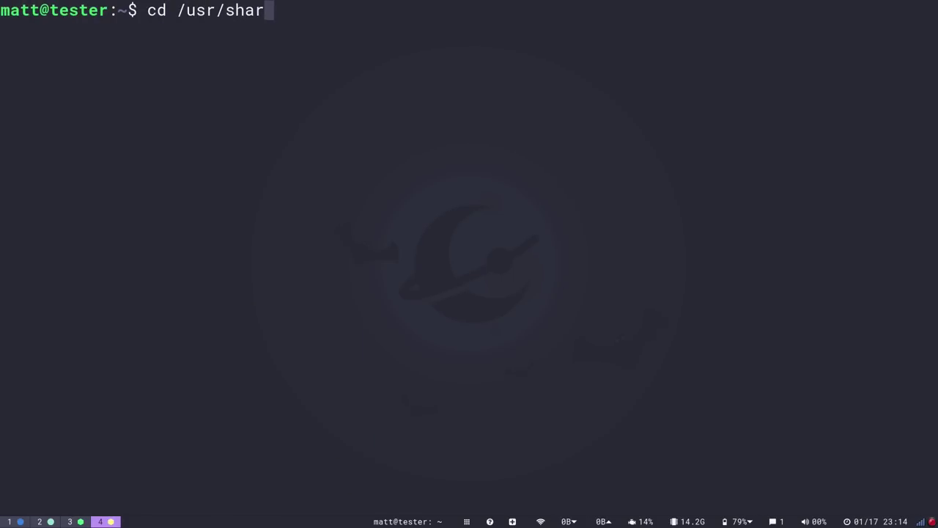
pyautogui.press('Tab')
pyautogui.write('/congf')
pyautogui.press('BackSpace')
pyautogui.press('BackSpace')
pyautogui.write('f')
pyautogui.press('BackSpace')
pyautogui.press('BackSpace')
pyautogui.press('BackSpace')
pyautogui.press('BackSpace')
pyautogui.press('Return')
# - List the directory, change into i3/config.d/ and list its configuration files
pyautogui.write('ls')
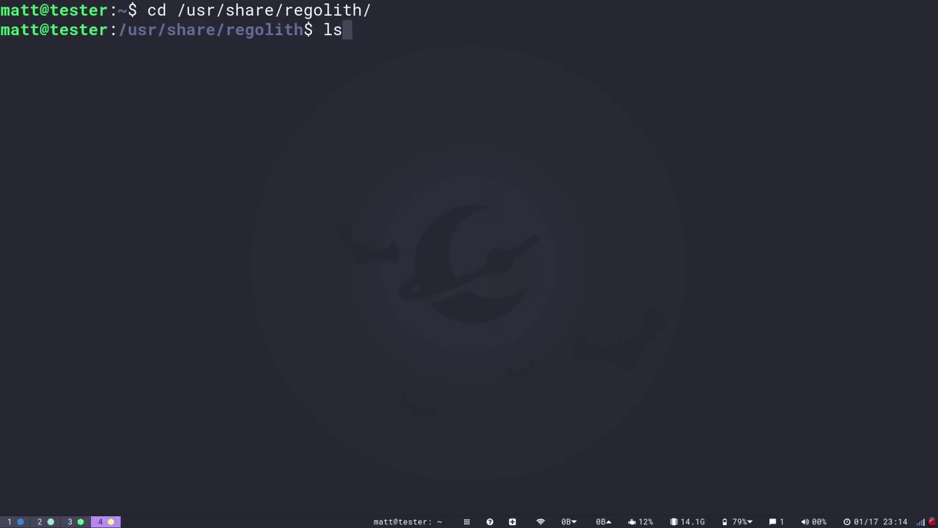
pyautogui.press('Return')
pyautogui.write('cd i3/co')
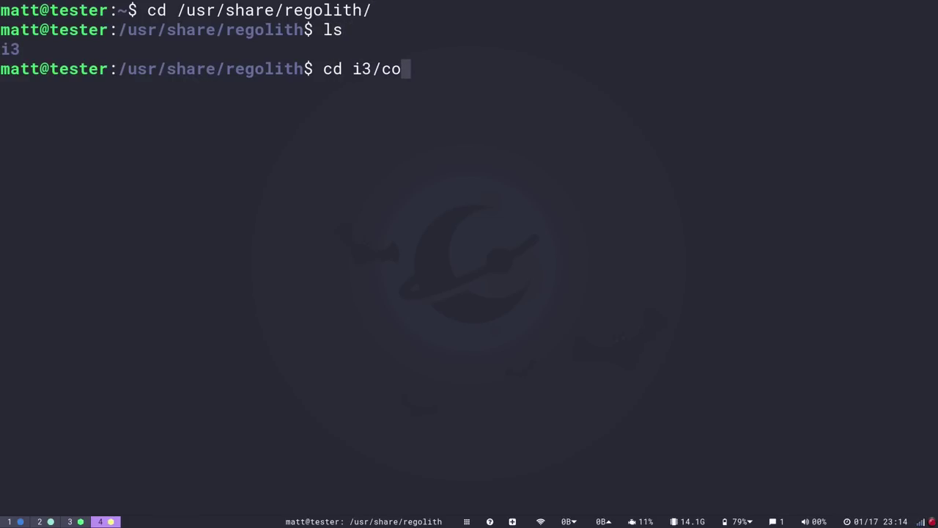
pyautogui.press('Tab')
pyautogui.press('Return')
pyautogui.write('ls')
pyautogui.press('Return')
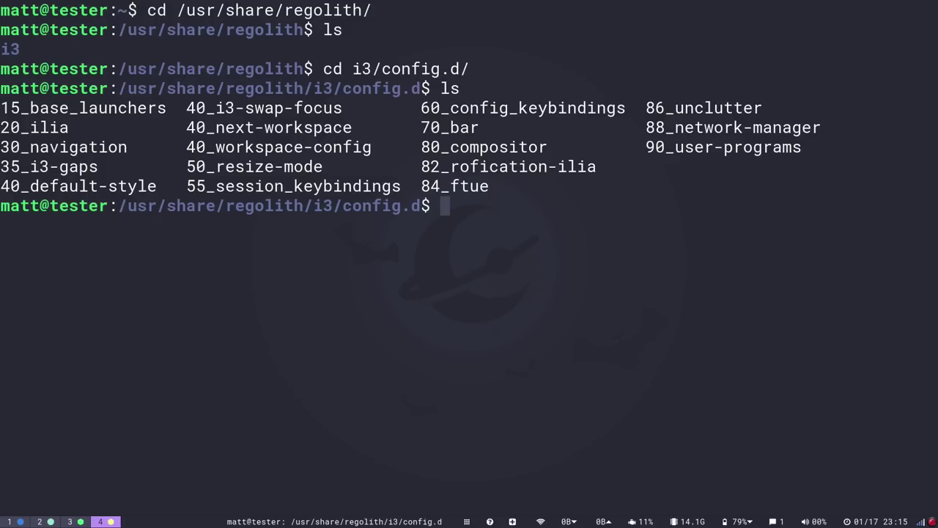
# - View the 15_base_launchers file in vim and quit it
pyautogui.write('vim ')
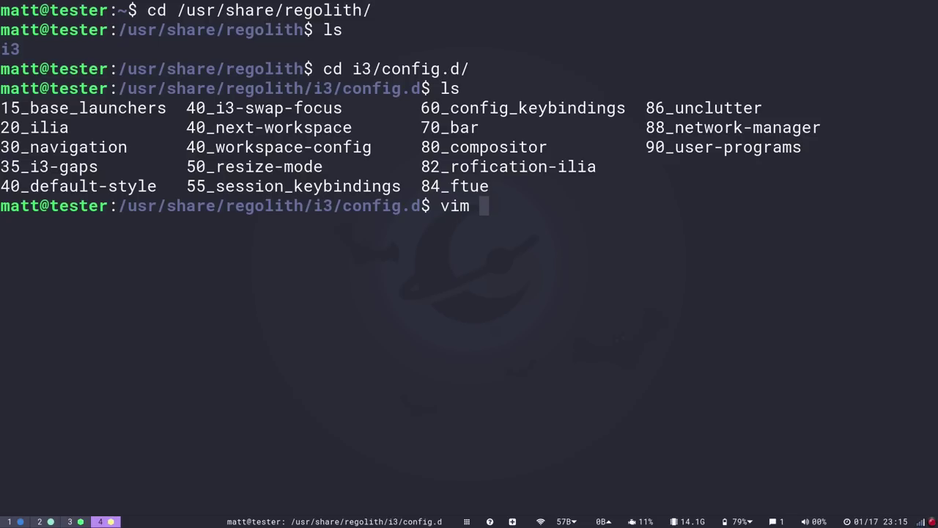
pyautogui.write('14')
pyautogui.press('BackSpace')
pyautogui.write('5')
pyautogui.press('Tab')
pyautogui.press('Return')
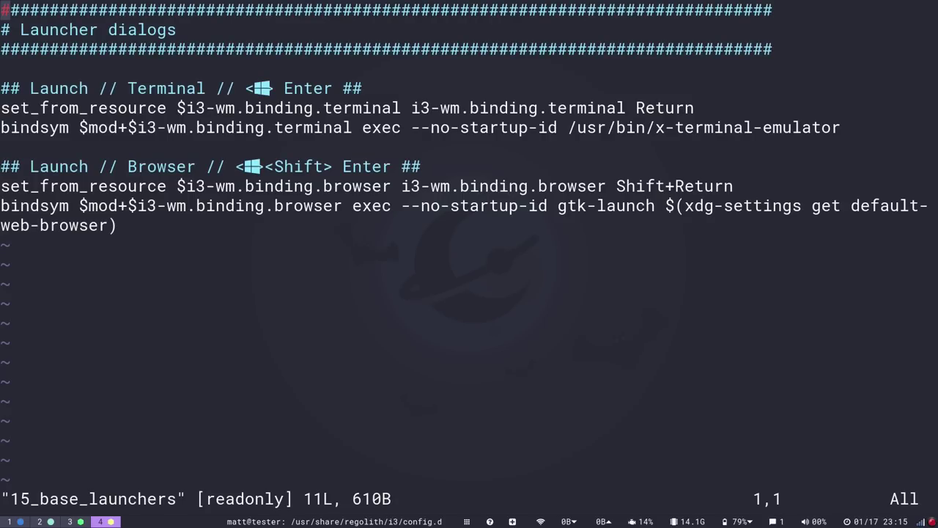
pyautogui.write(':q')
pyautogui.press('Return')
pyautogui.write('v 20')
pyautogui.press('Tab')
pyautogui.press('Return')
# - Open the 20_ilia configuration file in vim
pyautogui.write('vim 20')
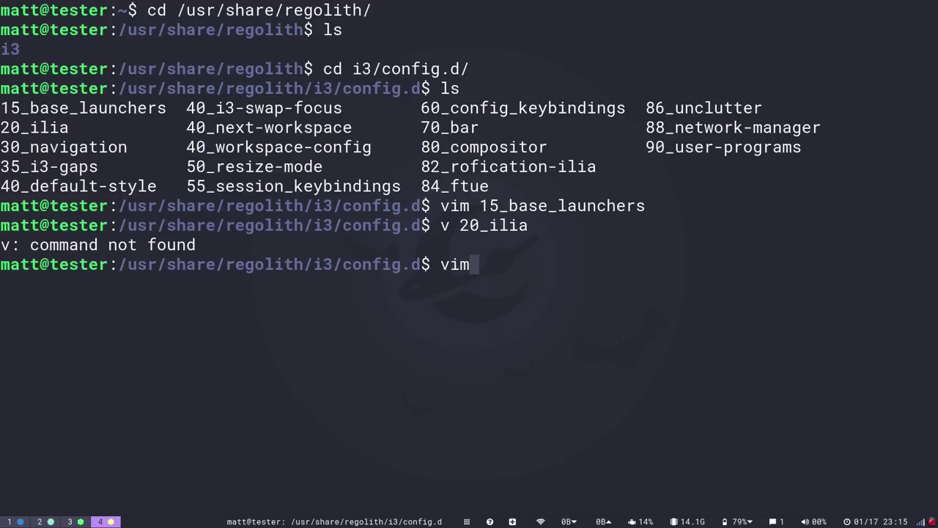
pyautogui.press('Tab')
pyautogui.press('Return')
# - Read through the launcher keybinding definitions in 20_ilia down to the File Search section and quit vim
pyautogui.press('j')
pyautogui.press('j')
pyautogui.press('j')
pyautogui.press('j')
pyautogui.press('j')
pyautogui.press('j')
pyautogui.press('j')
pyautogui.press('j')
pyautogui.press('j')
pyautogui.press('j')
pyautogui.press('j')
pyautogui.press('j')
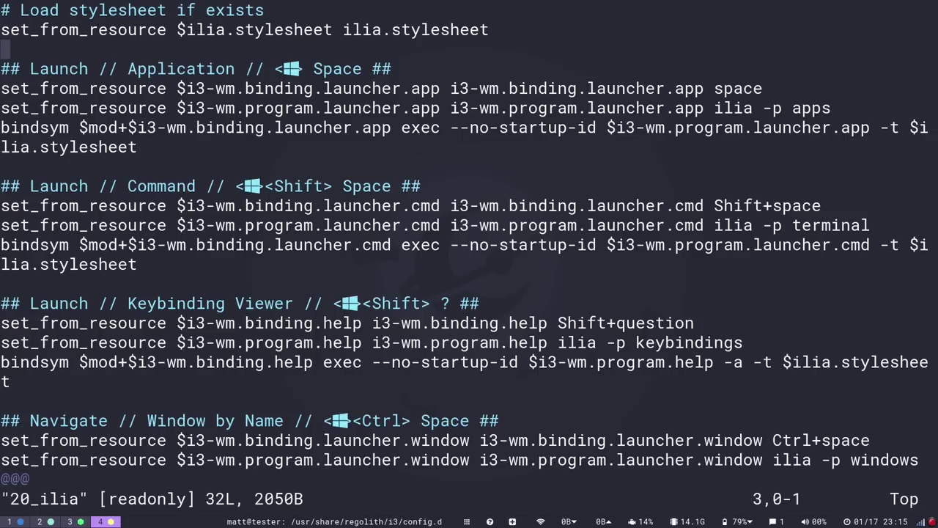
pyautogui.press('j')
pyautogui.press('j')
pyautogui.press('j')
pyautogui.press('j')
pyautogui.press('j')
pyautogui.press('j')
pyautogui.press('j')
pyautogui.press('j')
pyautogui.press('j')
pyautogui.press('j')
pyautogui.press('j')
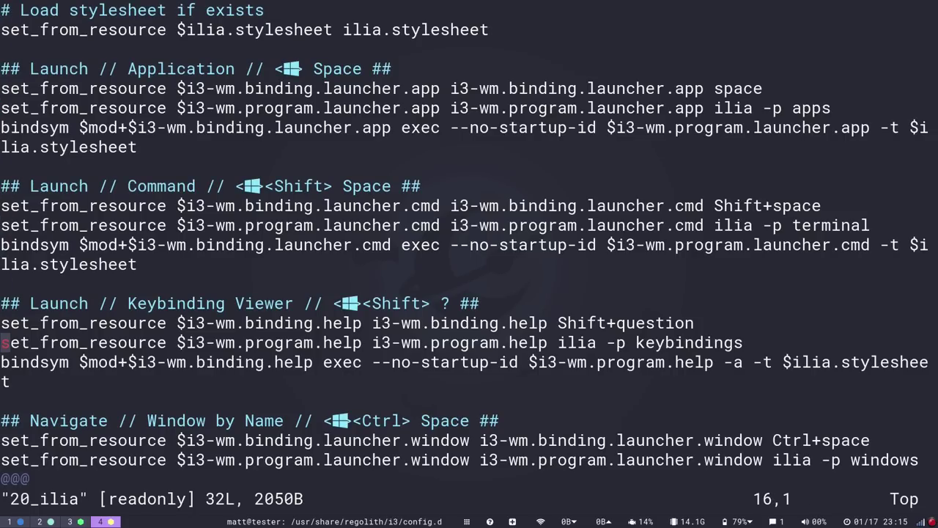
pyautogui.press('j')
pyautogui.press('j')
pyautogui.press('j')
pyautogui.press('j')
pyautogui.press('j')
pyautogui.press('j')
pyautogui.press('j')
pyautogui.press('j')
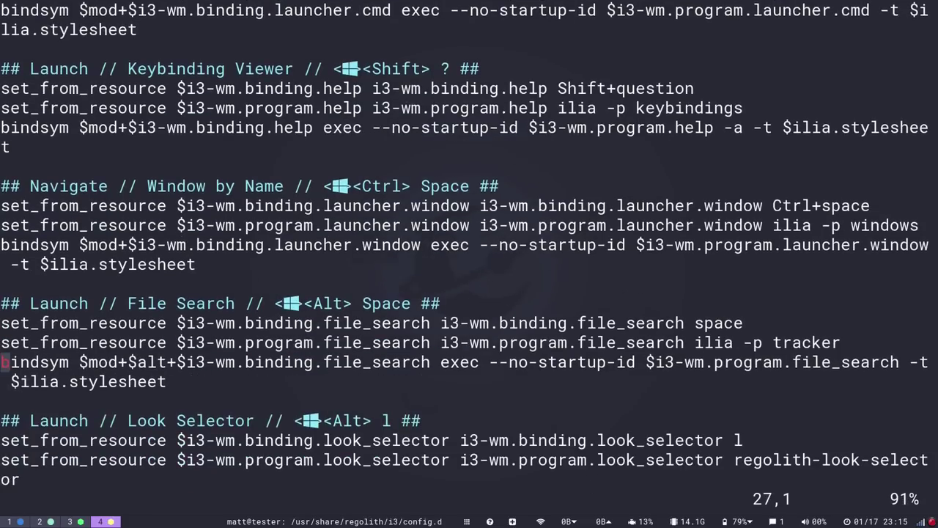
pyautogui.write(':q')
pyautogui.press('Return')
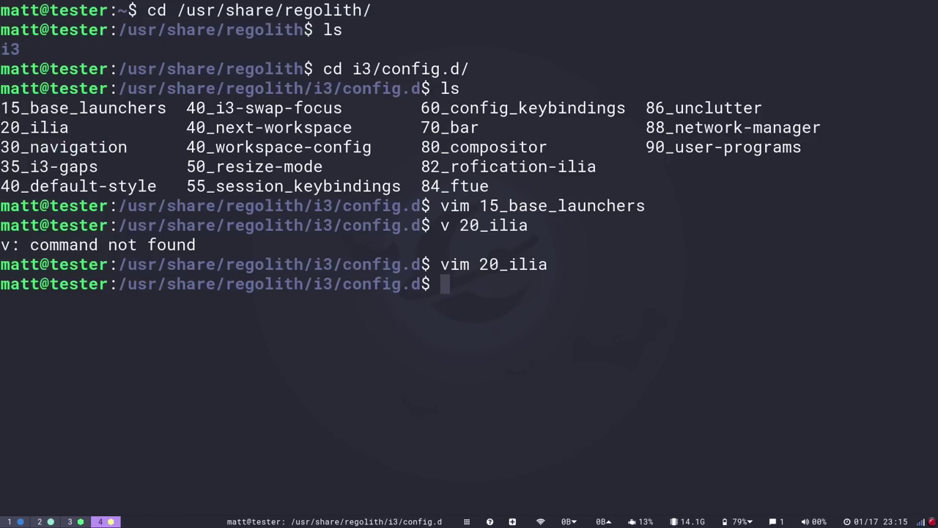
# - Open the 40_next-workspace configuration file in vim
pyautogui.write('vim ')
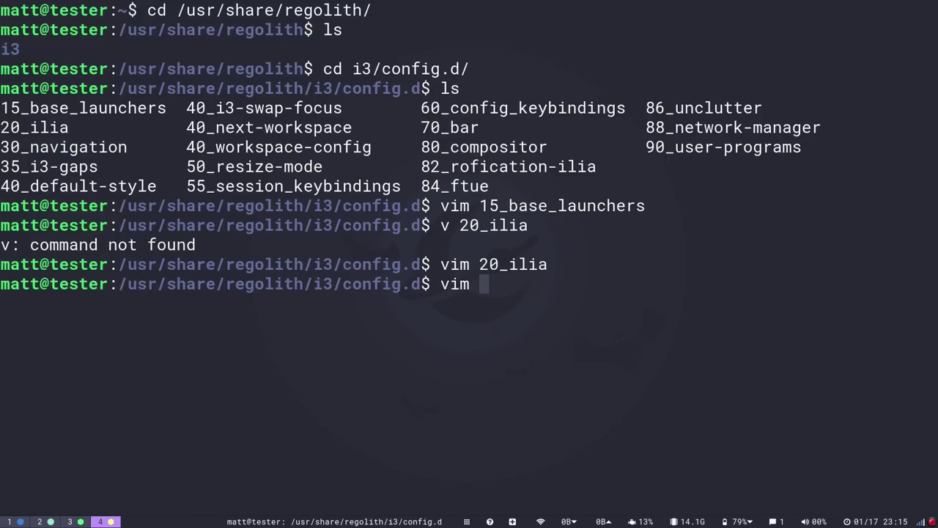
pyautogui.write('40_ne')
pyautogui.press('Tab')
pyautogui.press('Return')
# - Examine the contents of 40_next-workspace and quit vim
pyautogui.press('j')
pyautogui.press('j')
pyautogui.press('j')
pyautogui.press('j')
pyautogui.press('j')
pyautogui.press('j')
pyautogui.press('j')
pyautogui.press('j')
pyautogui.press('j')
pyautogui.press('k')
pyautogui.press('k')
pyautogui.press('k')
pyautogui.write('k:q')
pyautogui.press('Return')
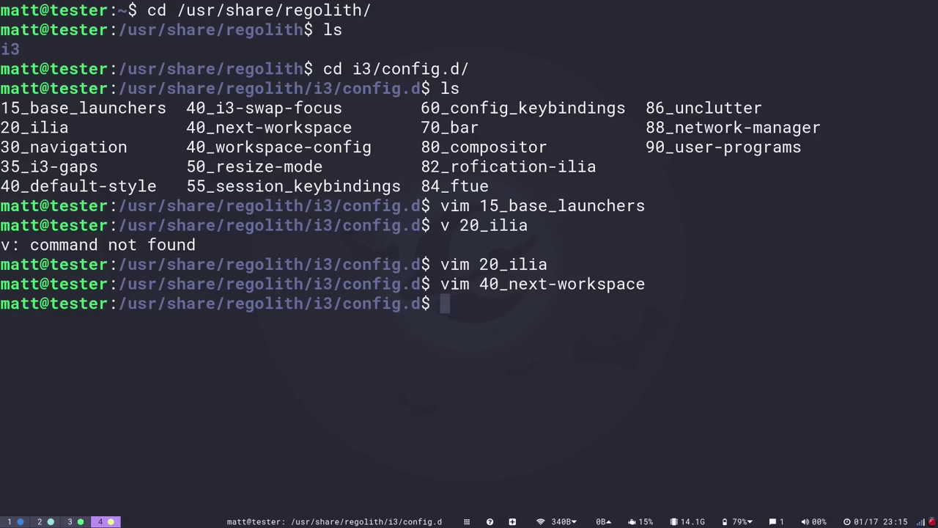
# - Open the 90_user-programs configuration file in vim
pyautogui.write('v 90')
pyautogui.press('BackSpace')
pyautogui.press('BackSpace')
pyautogui.press('BackSpace')
pyautogui.write('im 90')
pyautogui.press('BackSpace')
pyautogui.press('BackSpace')
pyautogui.write('980')
pyautogui.press('BackSpace')
pyautogui.press('BackSpace')
pyautogui.write('0')
pyautogui.press('Tab')
pyautogui.press('Return')
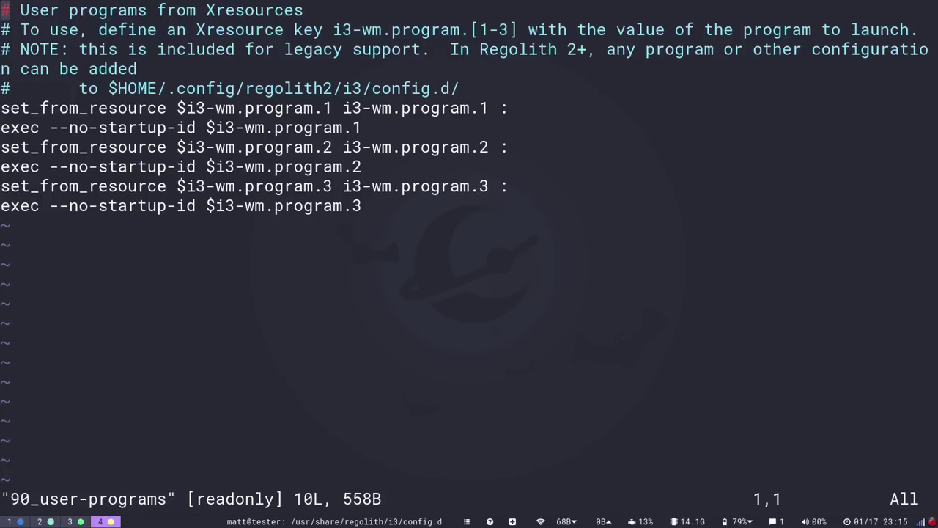
# - Examine the header comments in 90_user-programs and place the cursor on the $HOME/.config/regolith2/i3/config.d/ path
pyautogui.press('j')
pyautogui.press('j')
pyautogui.press('j')
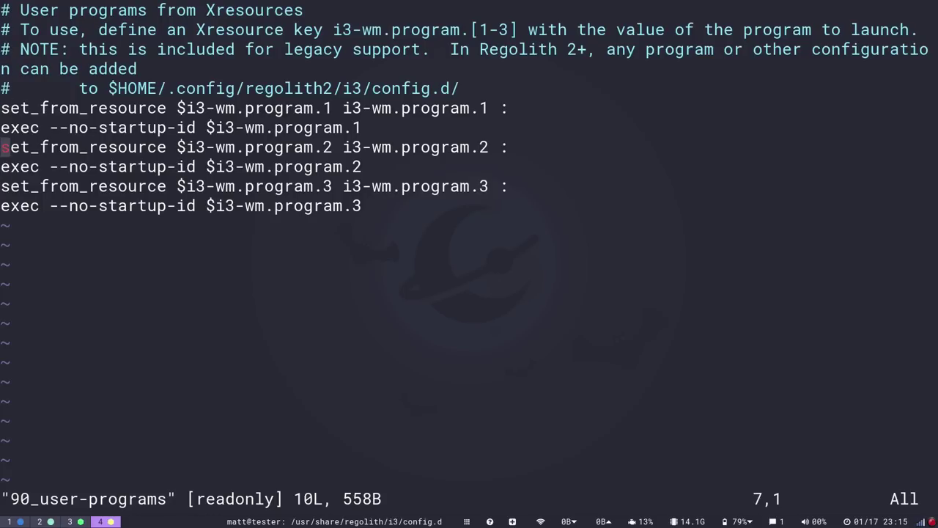
pyautogui.press('k')
pyautogui.press('k')
pyautogui.press('k')
pyautogui.press('k')
pyautogui.press('l')
pyautogui.press('l')
pyautogui.press('j')
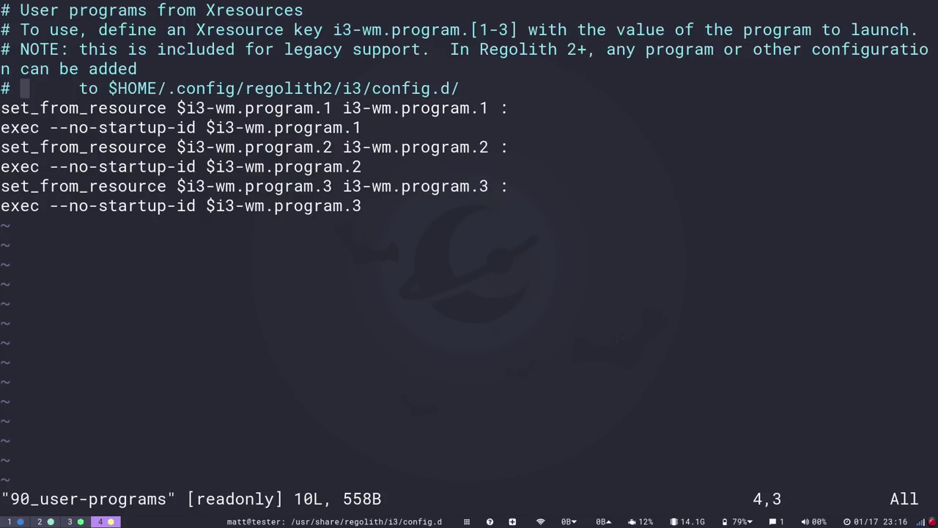
pyautogui.press('l')
pyautogui.press('l')
pyautogui.press('l')
pyautogui.press('l')
pyautogui.press('l')
pyautogui.press('l')
pyautogui.press('l')
pyautogui.press('l')
pyautogui.press('l')
pyautogui.press('l')
pyautogui.press('l')
pyautogui.press('l')
pyautogui.press('l')
pyautogui.press('l')
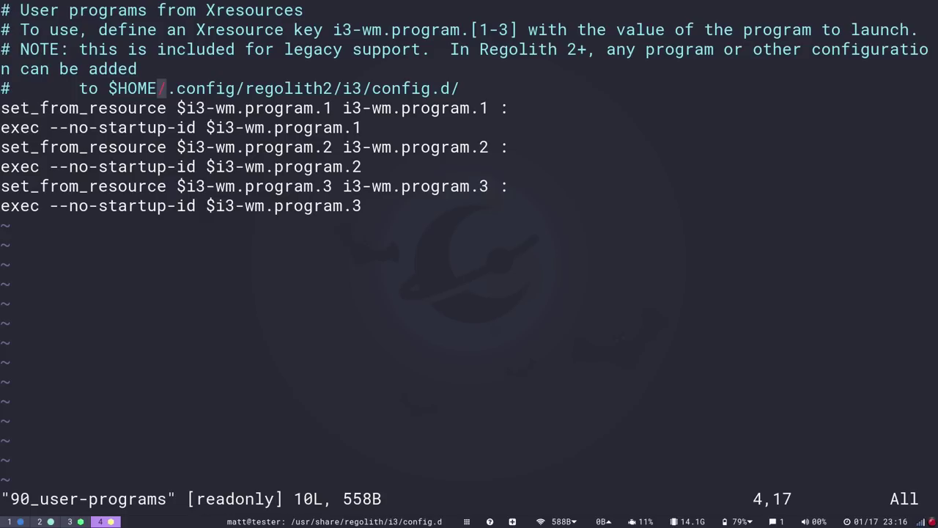
# - Try to open the path under the cursor directly from vim, and exit the editor
pyautogui.press('g')
pyautogui.press('f')
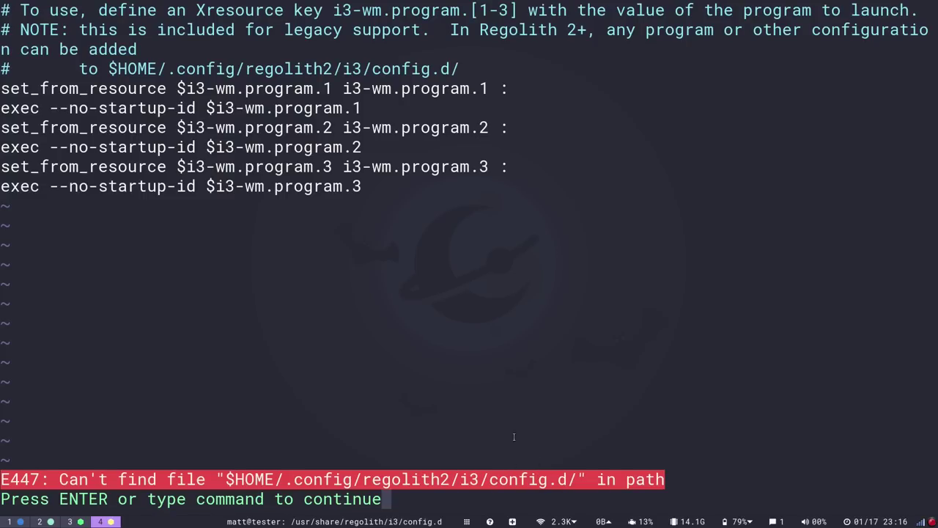
pyautogui.press('Return')
pyautogui.hotkey('shift', 'z')
pyautogui.hotkey('shift', 'z')
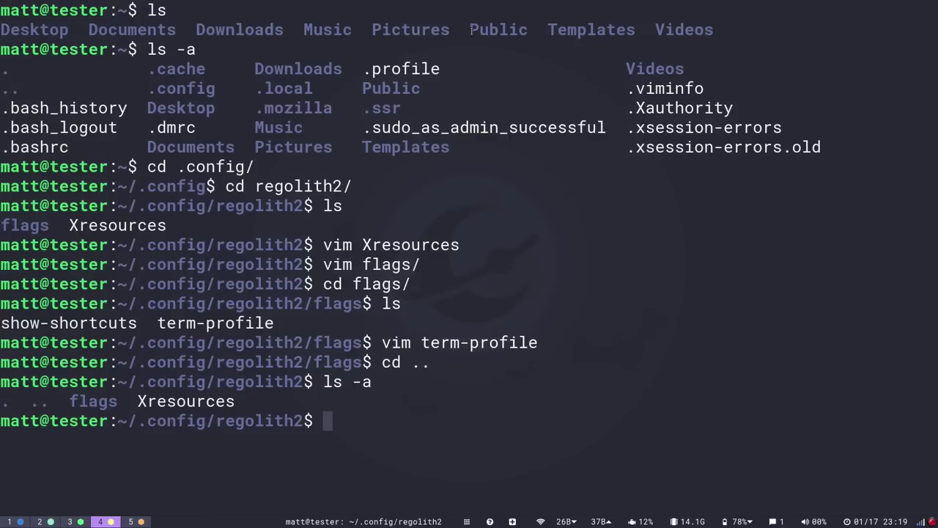
# - Clear the terminal and return to the home directory
pyautogui.hotkey('ctrl', 'l')
pyautogui.write('cd')
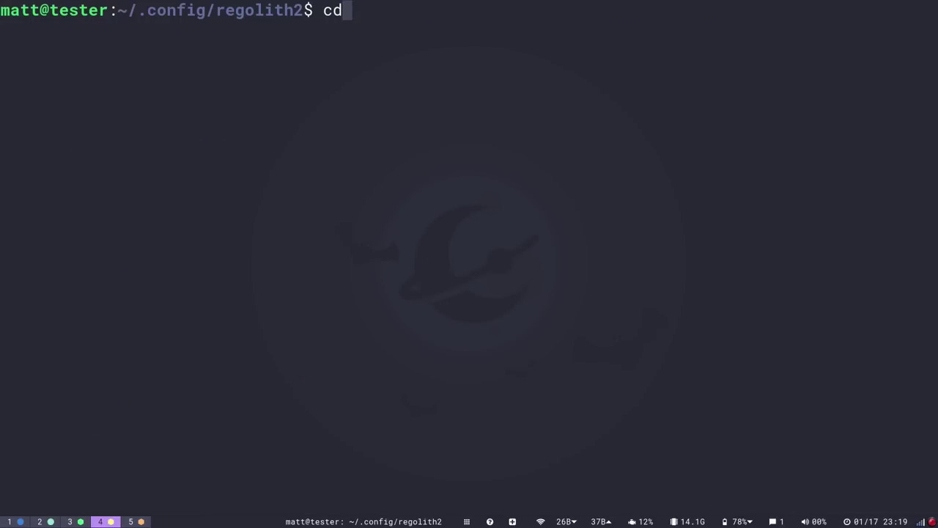
pyautogui.press('Return')
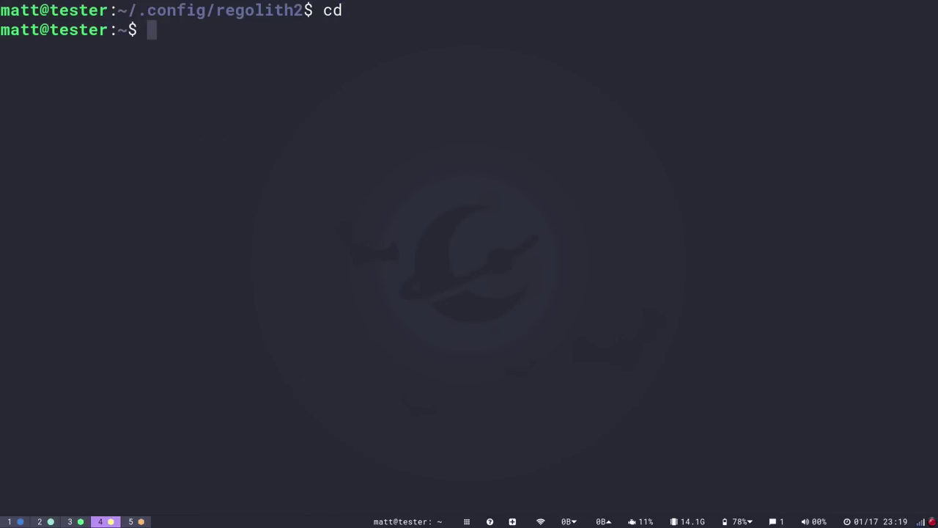
# - Try one desktop look from the Regolith look selector, and switch to another look two entries further down
pyautogui.press('super+alt+l')
pyautogui.press('Return')
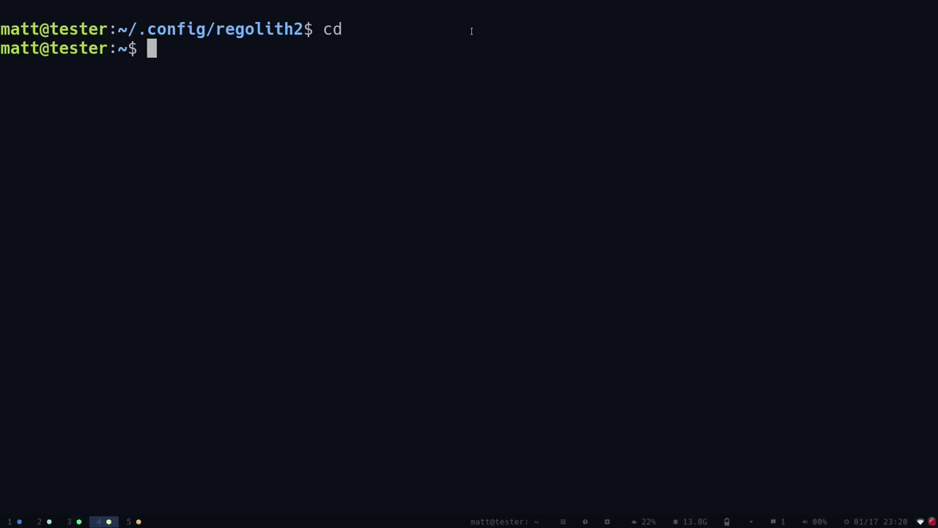
pyautogui.press('super+alt+l')
pyautogui.press('Down')
pyautogui.press('Down')
pyautogui.press('Return')
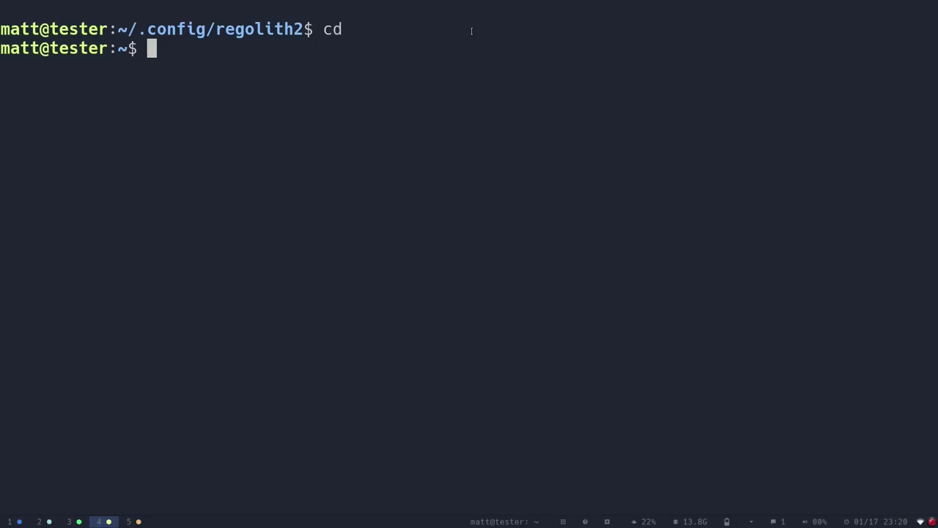
# - Open a second terminal beside the current one and run neofetch in it
pyautogui.press('super+Return')
pyautogui.write('neofetch')
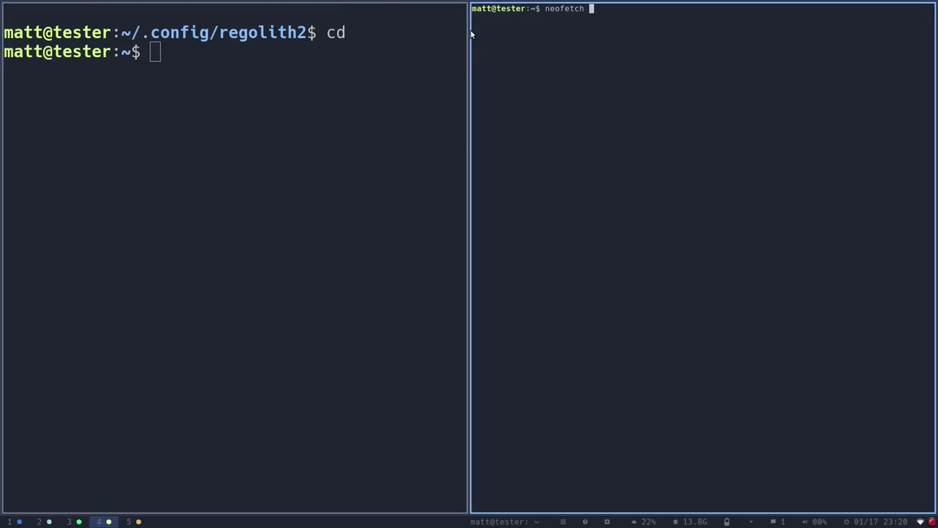
pyautogui.press('Return')
# - Switch the desktop to the blackhole look
pyautogui.press('super+alt+l')
pyautogui.press('Down')
pyautogui.press('Down')
pyautogui.press('Escape')
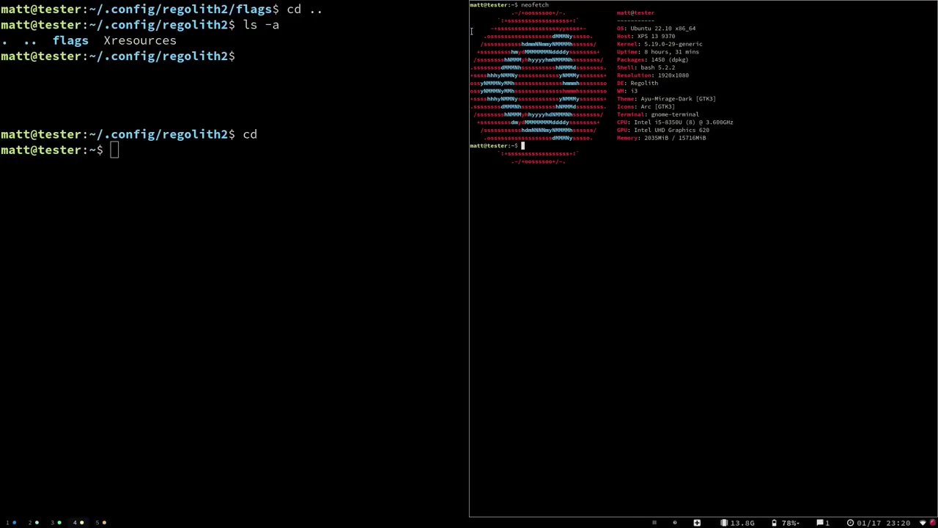
# - Switch the desktop to the default look, the entry just below blackhole
pyautogui.press('super+alt+l')
pyautogui.press('Down')
pyautogui.press('Down')
pyautogui.press('Down')
pyautogui.press('Down')
pyautogui.press('Down')
pyautogui.press('Up')
pyautogui.press('Return')
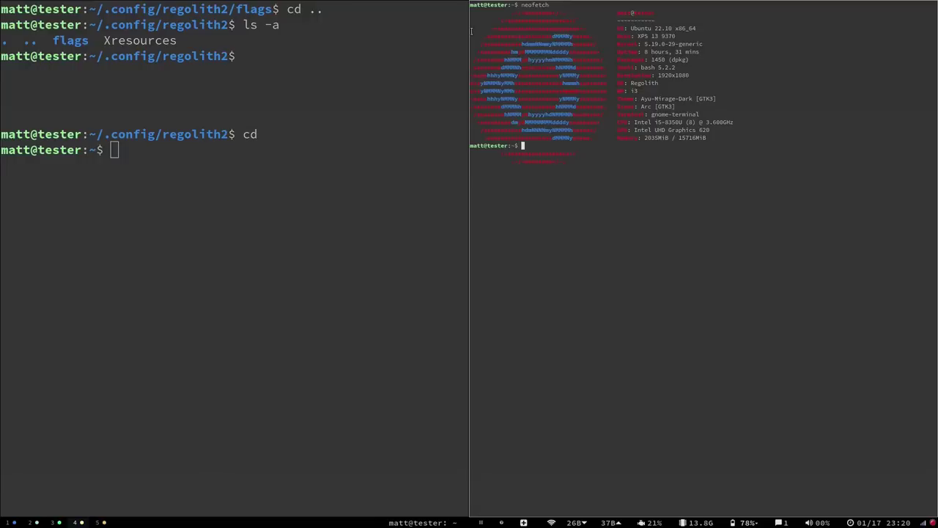
# - Apply the gruvbox look to the desktop with both terminals still tiled
pyautogui.press('super+alt+l')
pyautogui.press('Down')
pyautogui.press('Down')
pyautogui.press('Down')
pyautogui.press('Down')
pyautogui.press('Down')
pyautogui.press('Down')
pyautogui.press('Return')
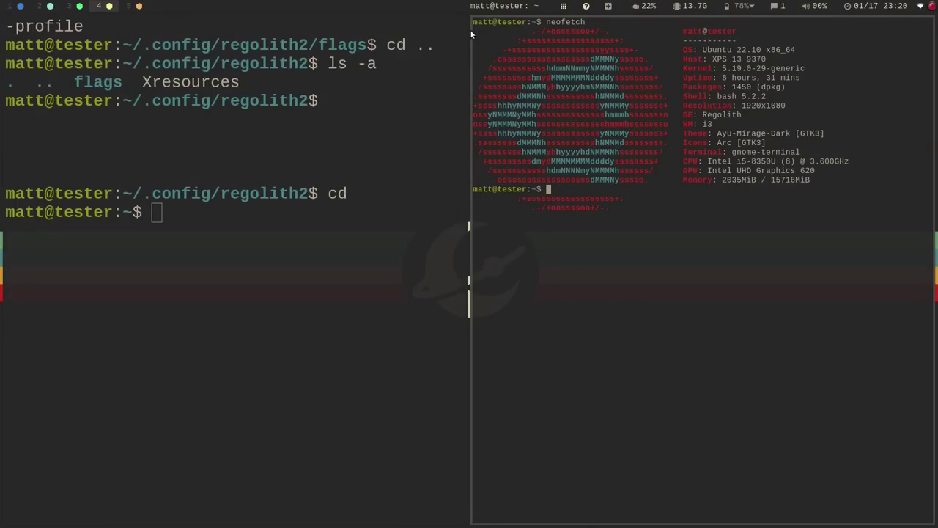
# - Replace the gruvbox look with the i3-default look
pyautogui.press('super+alt+l')
pyautogui.press('Down')
pyautogui.press('Down')
pyautogui.press('Down')
pyautogui.press('Down')
pyautogui.press('Down')
pyautogui.press('Down')
pyautogui.press('Down')
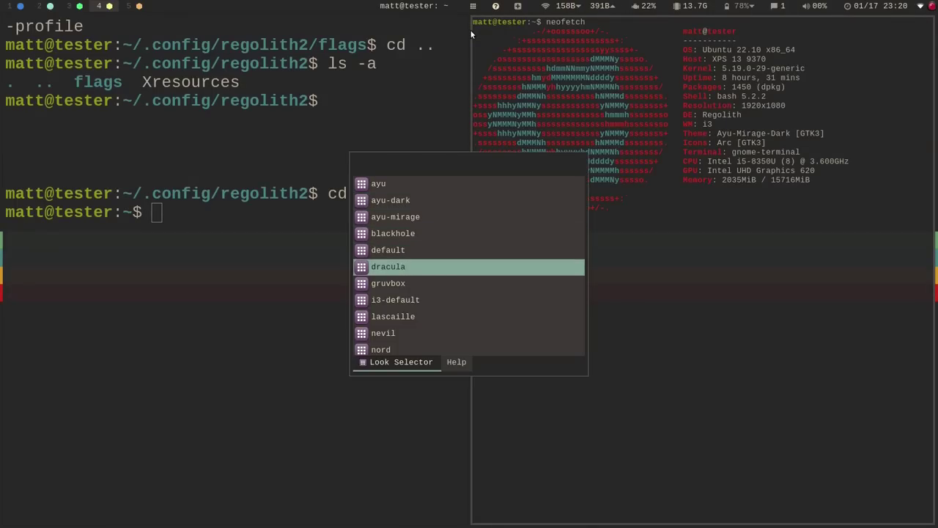
pyautogui.press('Return')
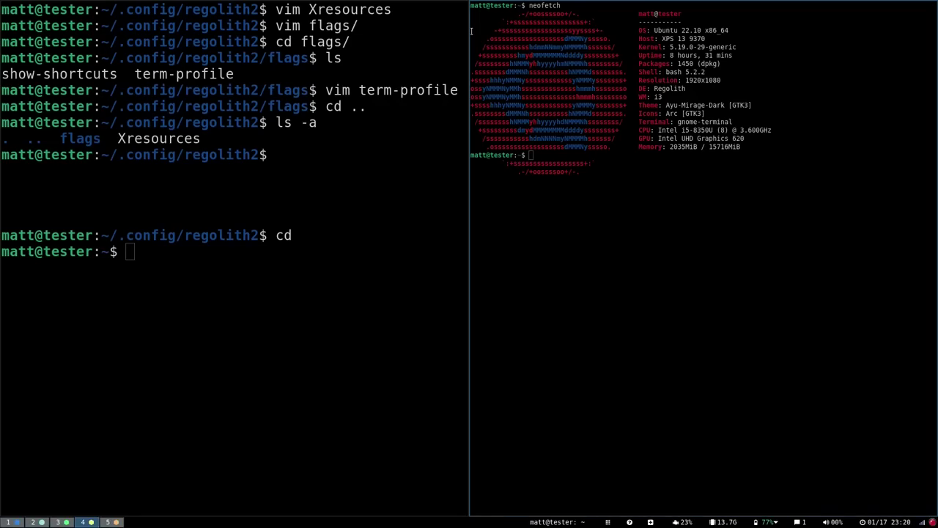
# - Switch the desktop to the lascaille look
pyautogui.press('super+alt+l')
pyautogui.press('Down')
pyautogui.press('Down')
pyautogui.press('Down')
pyautogui.press('Down')
pyautogui.press('Down')
pyautogui.press('Down')
pyautogui.press('Down')
pyautogui.press('Down')
pyautogui.press('Return')
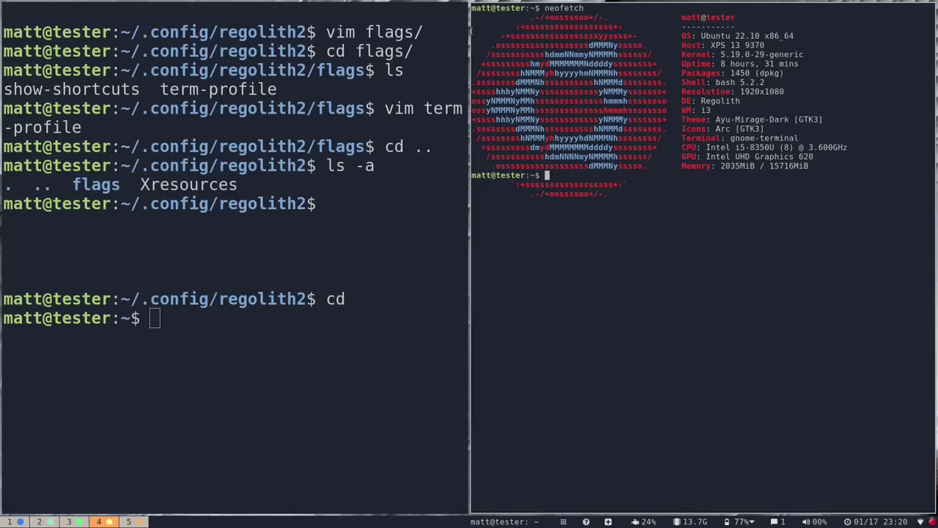
# - Change the desktop look to the light nevil look
pyautogui.press('super+alt+l')
pyautogui.press('Down')
pyautogui.press('Down')
pyautogui.press('Down')
pyautogui.press('Down')
pyautogui.press('Down')
pyautogui.press('Down')
pyautogui.press('Down')
pyautogui.press('Down')
pyautogui.press('Down')
pyautogui.press('Escape')
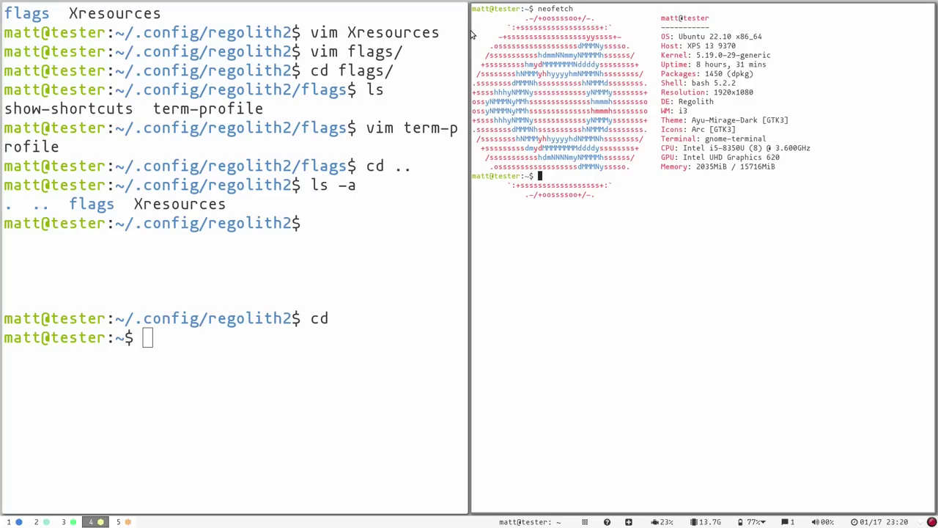
# - Apply the nord look, the entry just above solarized-dark
pyautogui.press('super+alt+l')
pyautogui.press('Down')
pyautogui.press('Down')
pyautogui.press('Down')
pyautogui.press('Down')
pyautogui.press('Down')
pyautogui.press('Down')
pyautogui.press('Down')
pyautogui.press('Down')
pyautogui.press('Down')
pyautogui.press('Down')
pyautogui.press('Down')
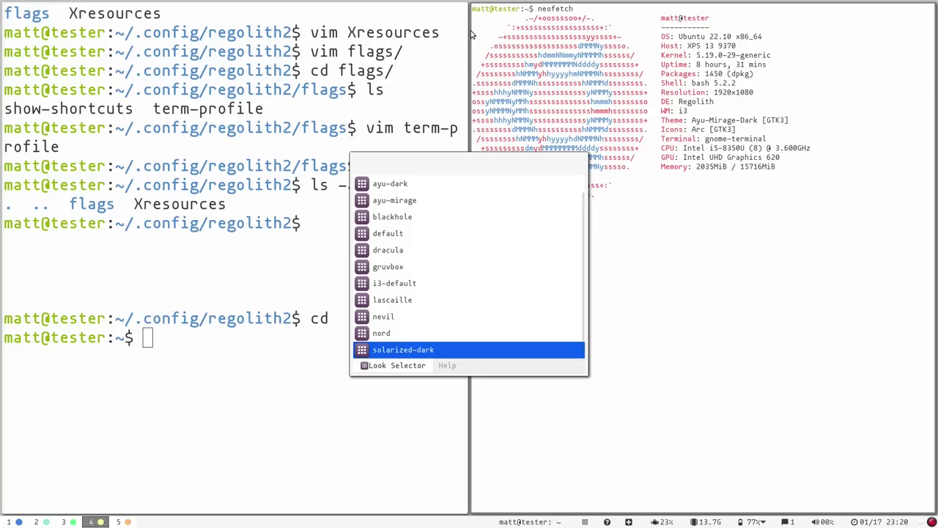
pyautogui.press('Up')
pyautogui.press('Return')
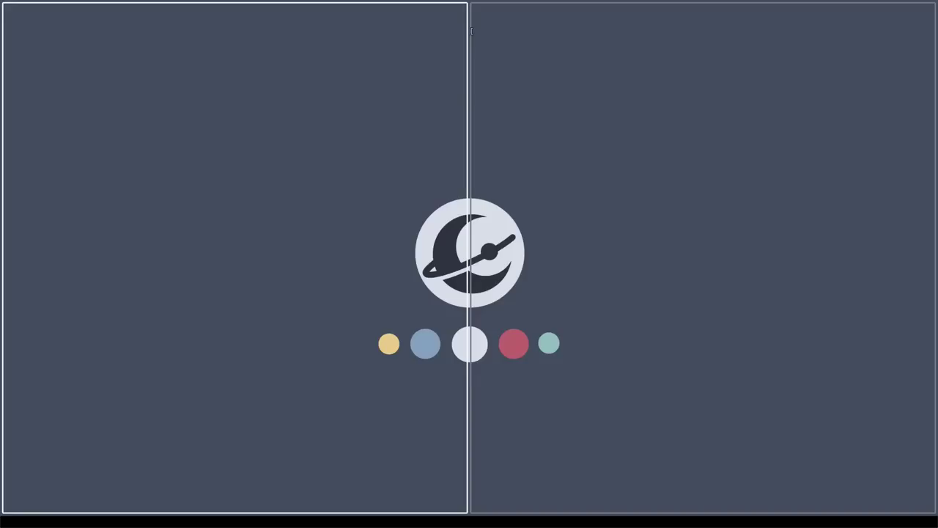
# - Switch the desktop to the solarized-dark look and stay on workspace 4
pyautogui.press('super+alt+l')
pyautogui.press('Down')
pyautogui.press('Down')
pyautogui.press('Down')
pyautogui.press('Down')
pyautogui.press('Down')
pyautogui.press('Down')
pyautogui.press('Down')
pyautogui.press('Down')
pyautogui.press('Down')
pyautogui.press('Down')
pyautogui.press('Down')
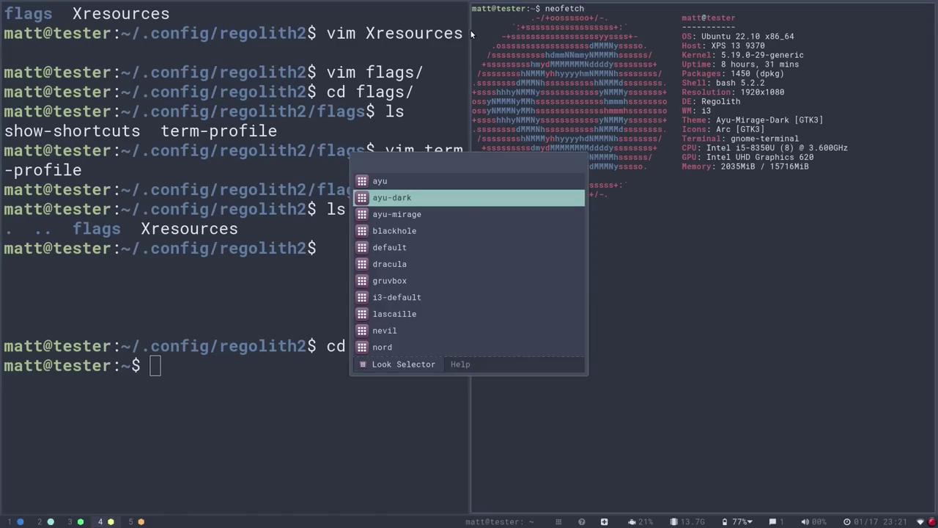
pyautogui.press('Up')
pyautogui.press('Down')
pyautogui.press('Return')
pyautogui.press('super+4')
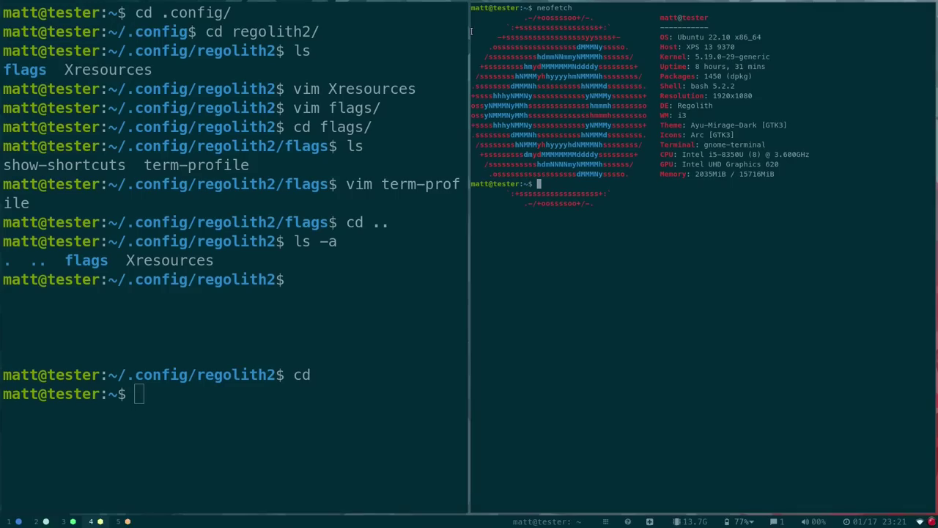
# - Return the desktop to the gruvbox look
pyautogui.press('super+alt+l')
pyautogui.press('Down')
pyautogui.press('Down')
pyautogui.press('Down')
pyautogui.press('Down')
pyautogui.press('Down')
pyautogui.press('Down')
pyautogui.press('Down')
pyautogui.press('Up')
pyautogui.press('Up')
pyautogui.press('Return')
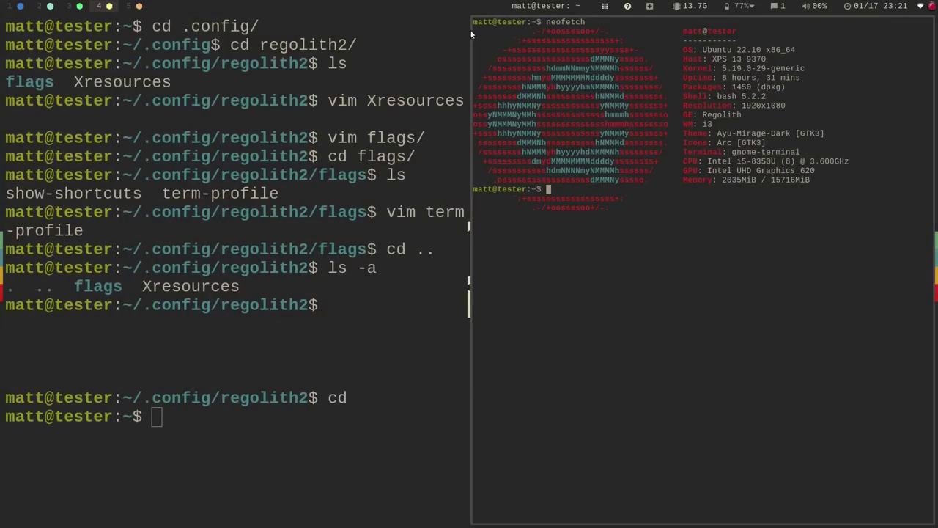
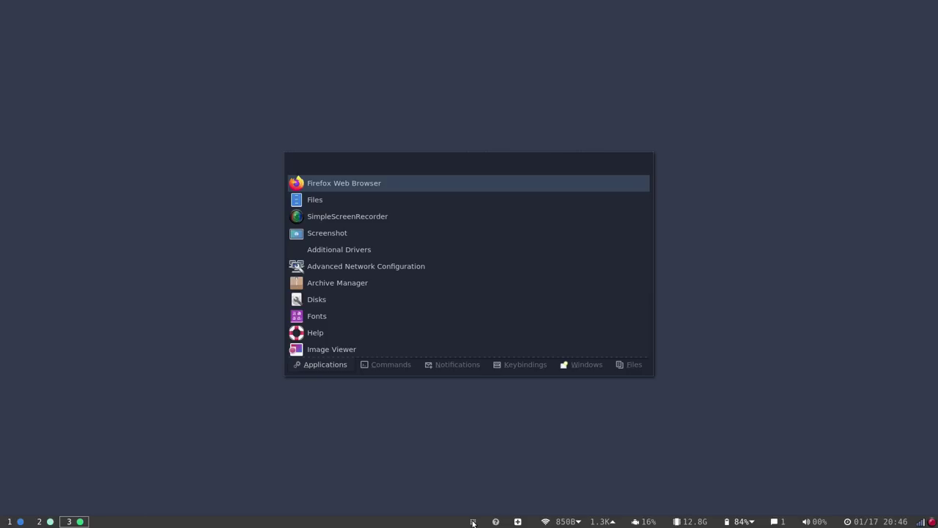
# - Examine the application launcher's list of commands and its list of keybindings
pyautogui.click(473, 522)
pyautogui.click(472, 521)
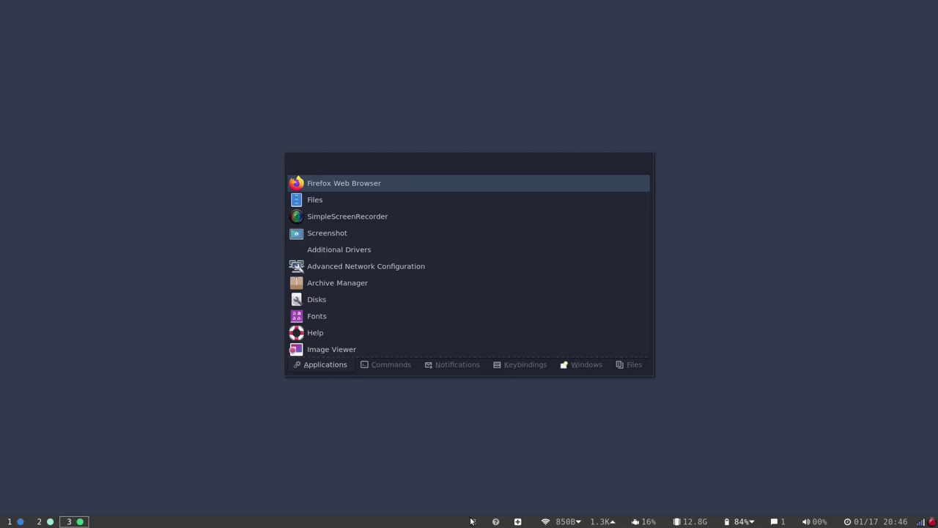
pyautogui.click(391, 365)
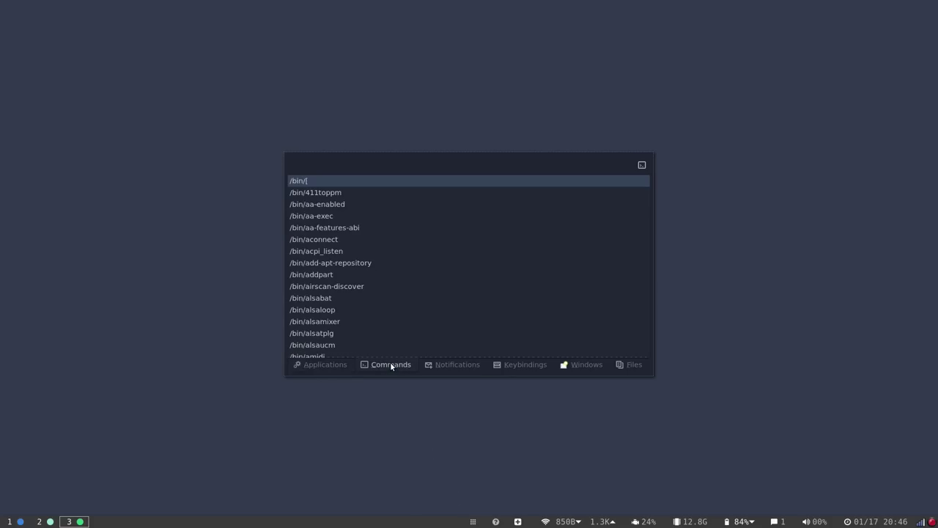
pyautogui.click(517, 370)
pyautogui.scroll(-5, 474, 302)
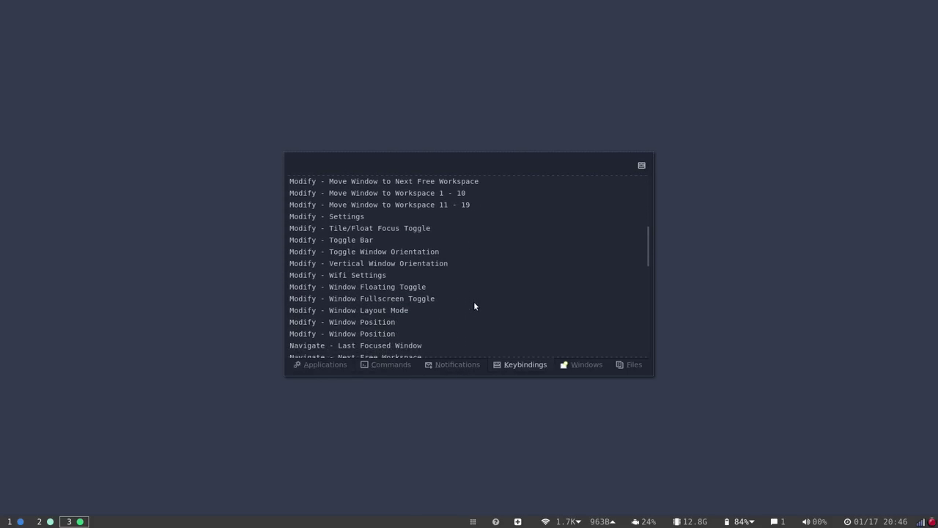
pyautogui.scroll(2, 475, 305)
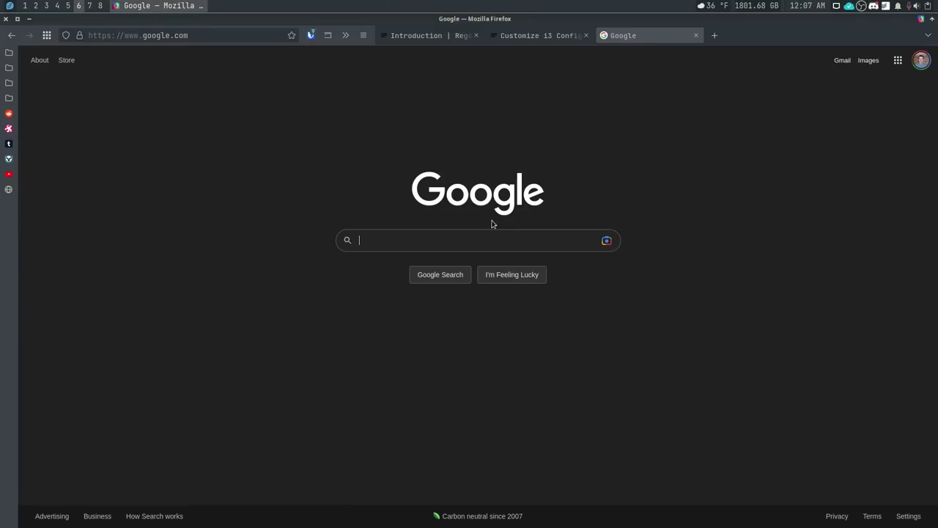
# - Search Google in Firefox for "regolith linux" and open the regolith-linux.org site from the results
pyautogui.write('regolith linux')
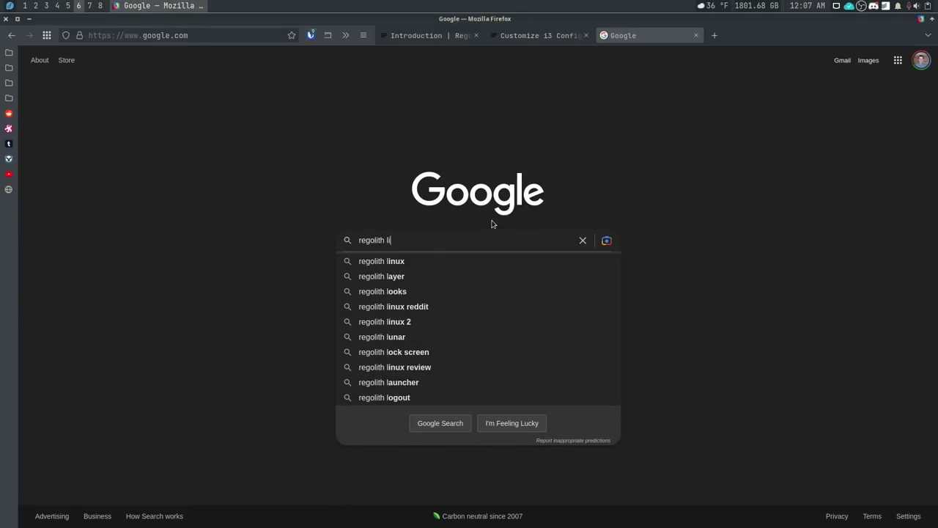
pyautogui.press('Return')
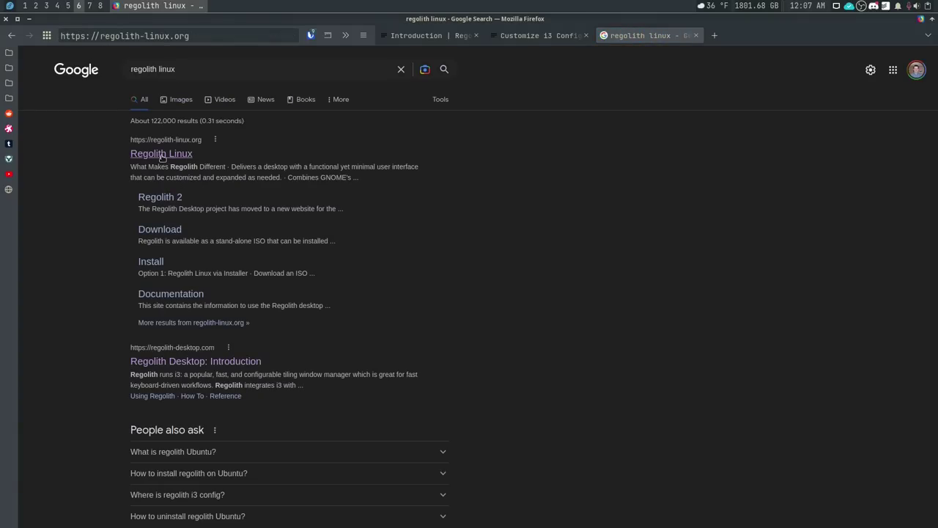
pyautogui.click(161, 154)
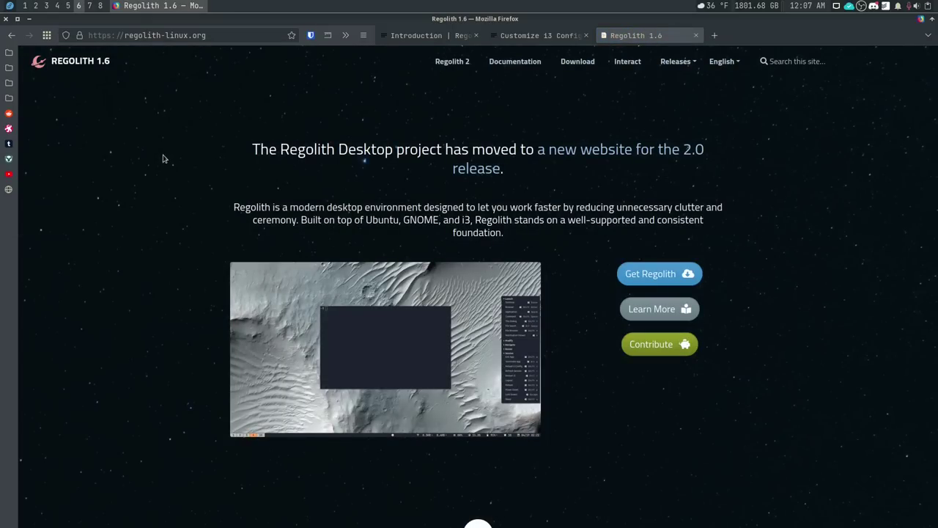
# - Request the Regolith download and follow the link to the new website for the 2.0 release
pyautogui.click(652, 279)
pyautogui.click(645, 275)
pyautogui.click(475, 169)
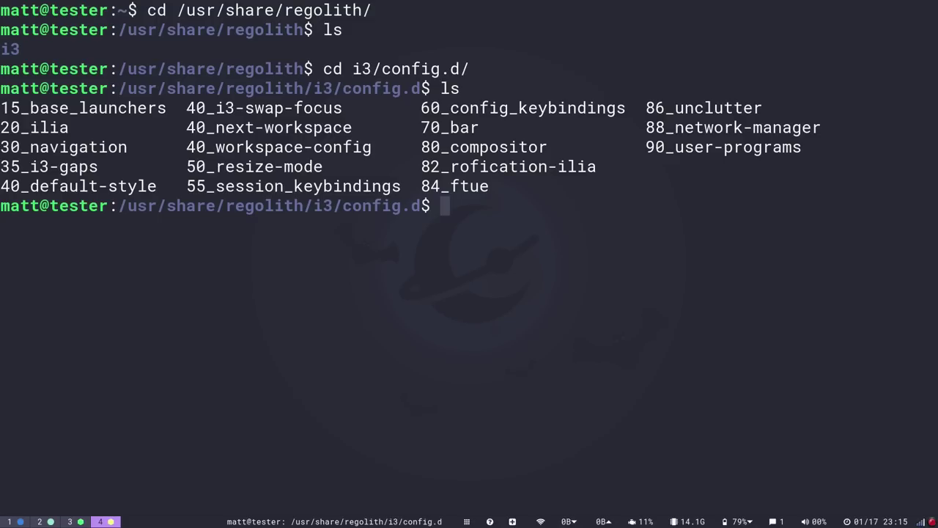
# - View the launcher keybindings in 15_base_launchers with vim in the terminal, and exit the editor
pyautogui.write('vim 14')
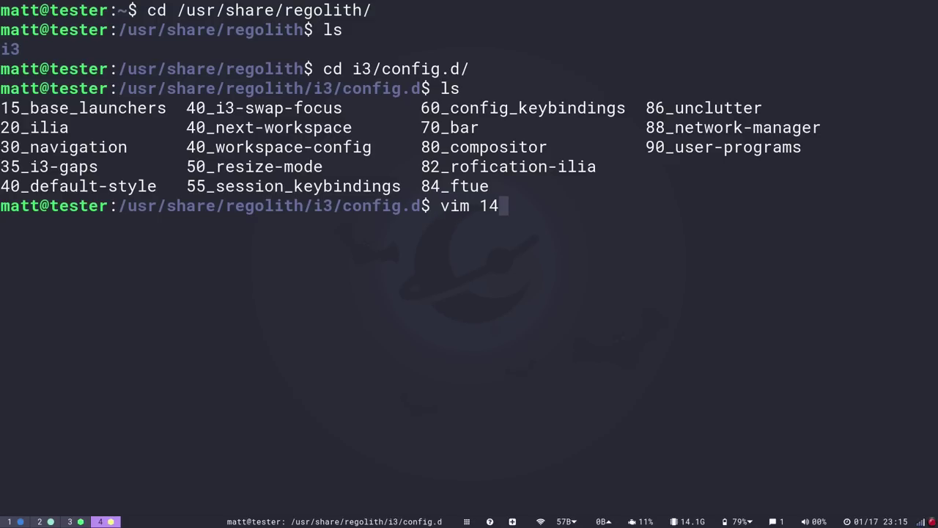
pyautogui.press('BackSpace')
pyautogui.write('5')
pyautogui.press('Tab')
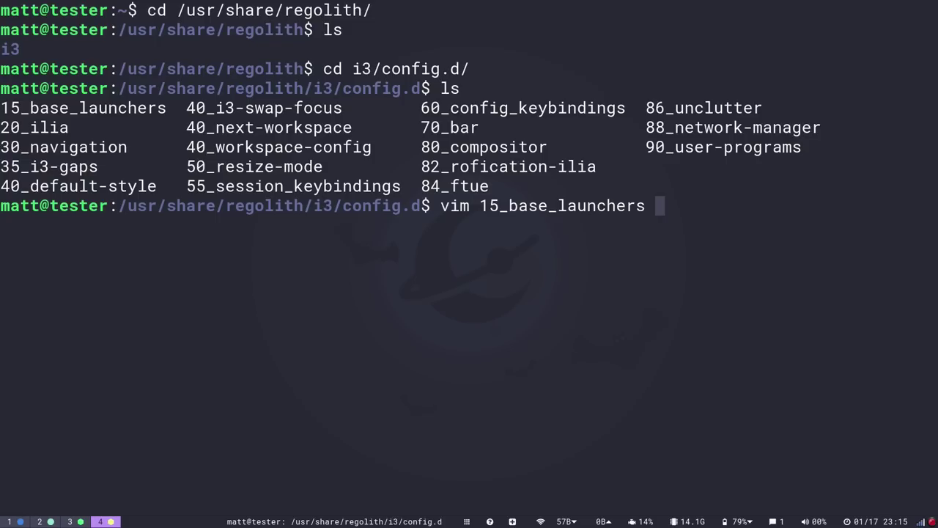
pyautogui.press('Return')
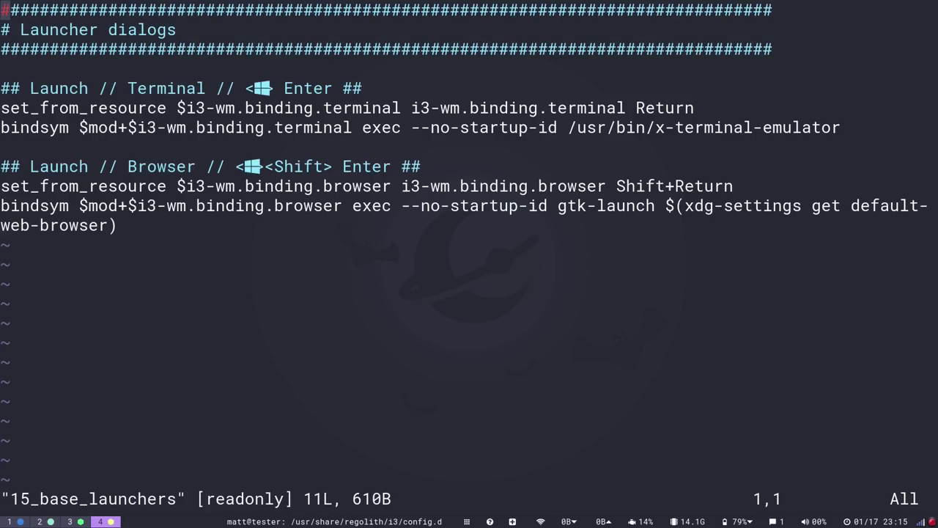
pyautogui.write(':q')
pyautogui.press('Return')
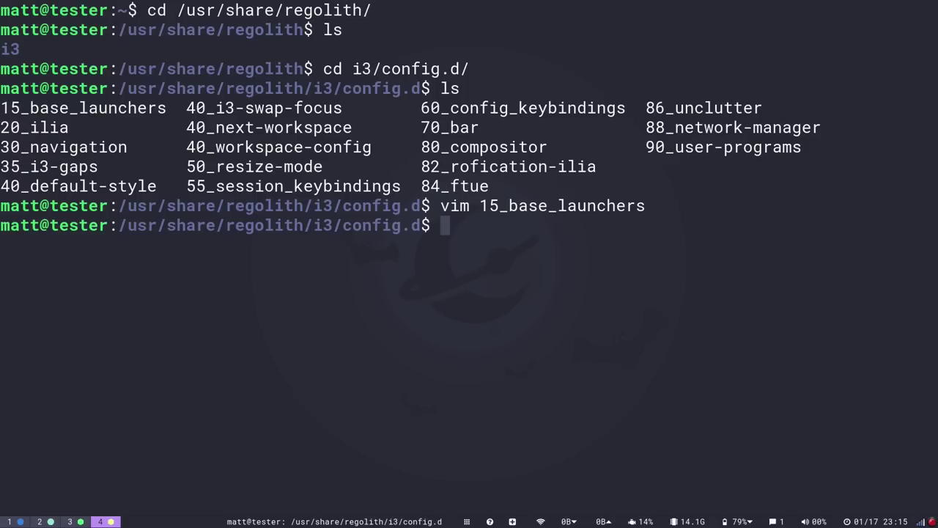
# - Try to open 20_ilia with the command v
pyautogui.write('v 20_')
pyautogui.press('Tab')
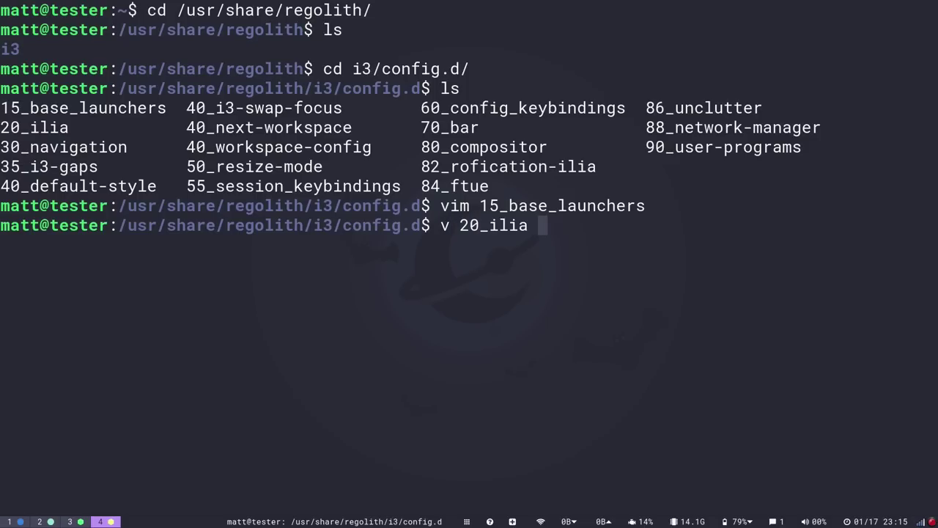
pyautogui.press('Return')
# - Open the 20_ilia configuration file in vim
pyautogui.write('vim 20')
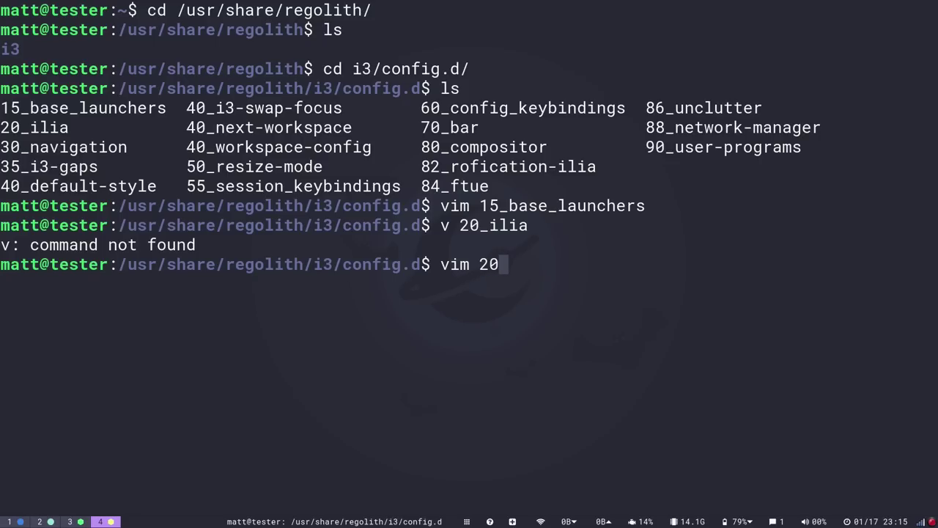
pyautogui.press('Tab')
pyautogui.press('Return')
# - Examine the launcher keybindings in 20_ilia down to the Look Selector section, and exit vim without changes
pyautogui.press('j')
pyautogui.press('j')
pyautogui.press('j')
pyautogui.press('j')
pyautogui.press('j')
pyautogui.press('j')
pyautogui.press('j')
pyautogui.press('j')
pyautogui.press('j')
pyautogui.press('j')
pyautogui.press('j')
pyautogui.press('j')
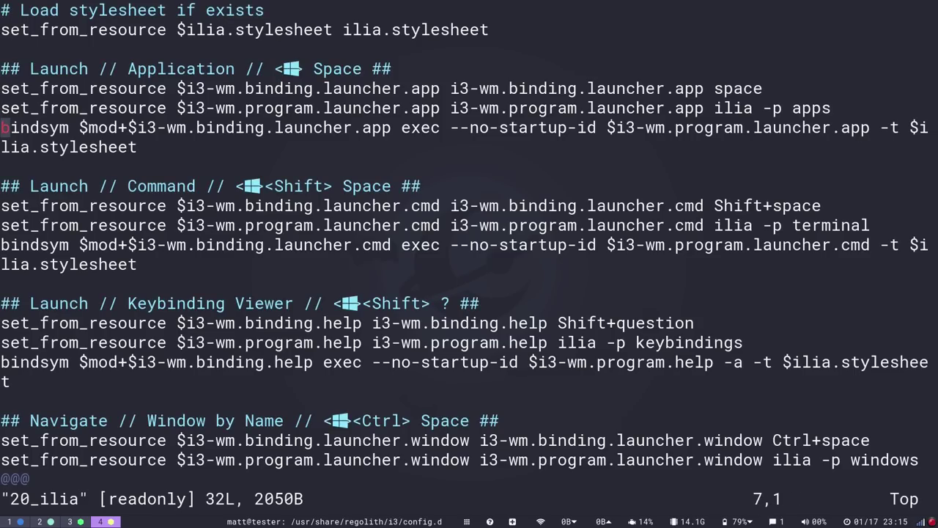
pyautogui.press('j')
pyautogui.press('j')
pyautogui.press('j')
pyautogui.press('j')
pyautogui.press('j')
pyautogui.press('j')
pyautogui.press('j')
pyautogui.press('j')
pyautogui.press('j')
pyautogui.press('j')
pyautogui.press('j')
pyautogui.press('j')
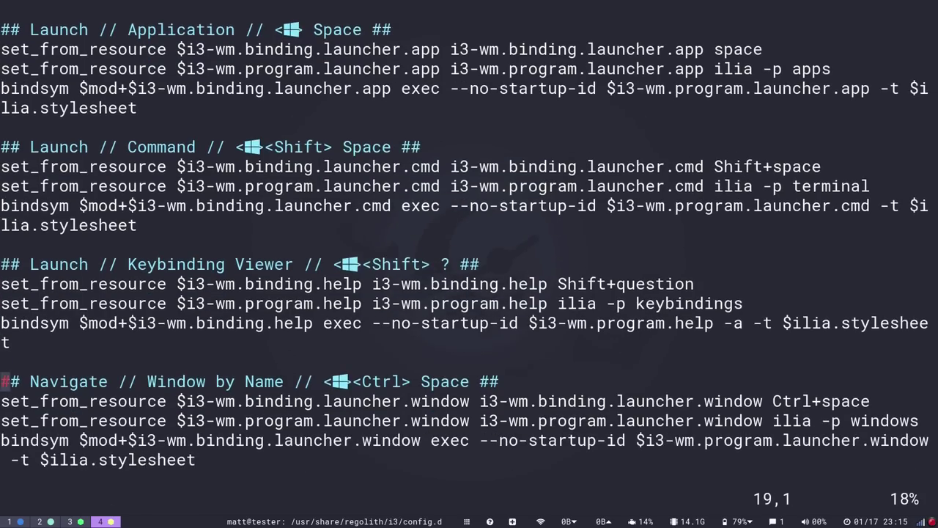
pyautogui.press('j')
pyautogui.press('j')
pyautogui.press('j')
pyautogui.press('j')
pyautogui.press('j')
pyautogui.press('j')
pyautogui.press('j')
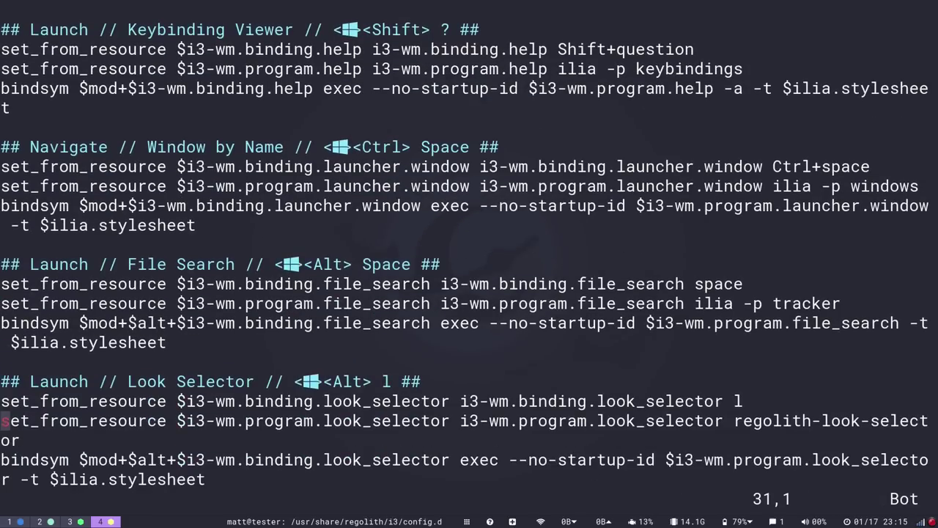
pyautogui.write(':q')
pyautogui.press('Return')
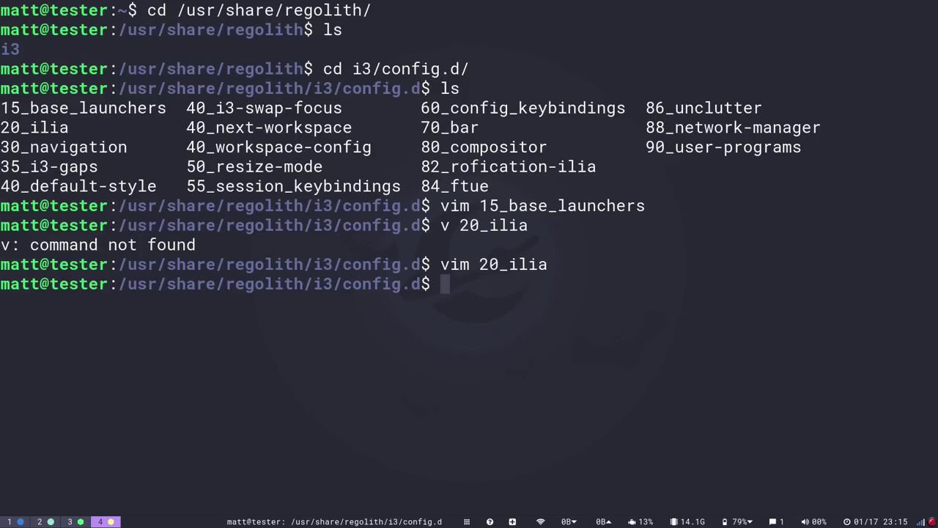
# - Open the 40_next-workspace configuration file in vim
pyautogui.write('vim 40')
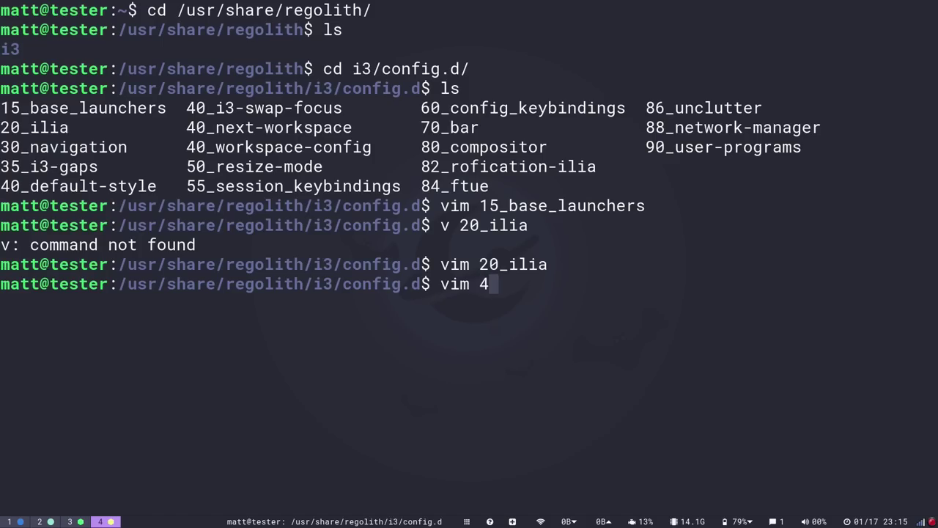
pyautogui.press('Tab')
pyautogui.write('n')
pyautogui.press('Tab')
pyautogui.press('Return')
# - Examine the next free workspace keybindings in 40_next-workspace, and exit vim without changes
pyautogui.press('j')
pyautogui.press('j')
pyautogui.press('j')
pyautogui.press('j')
pyautogui.press('j')
pyautogui.press('j')
pyautogui.press('j')
pyautogui.press('j')
pyautogui.press('j')
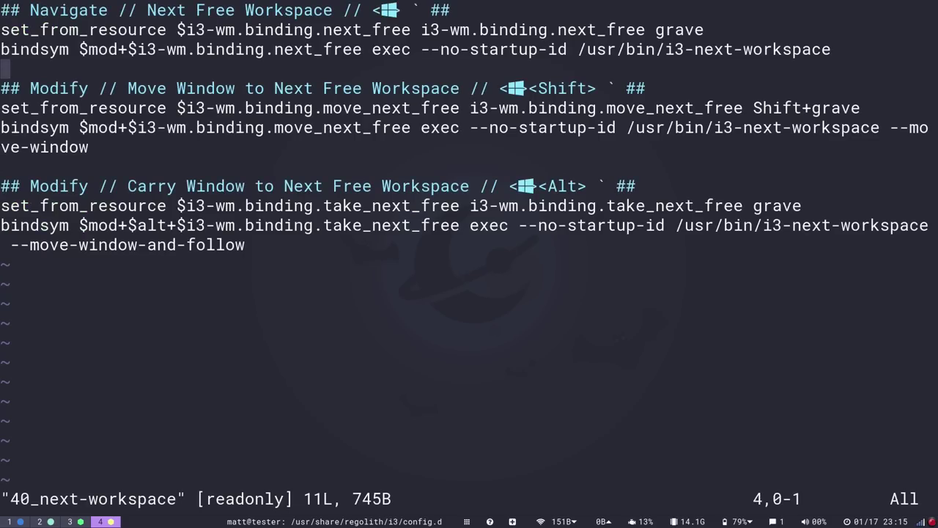
pyautogui.press('k')
pyautogui.press('k')
pyautogui.press('k')
pyautogui.write('k')
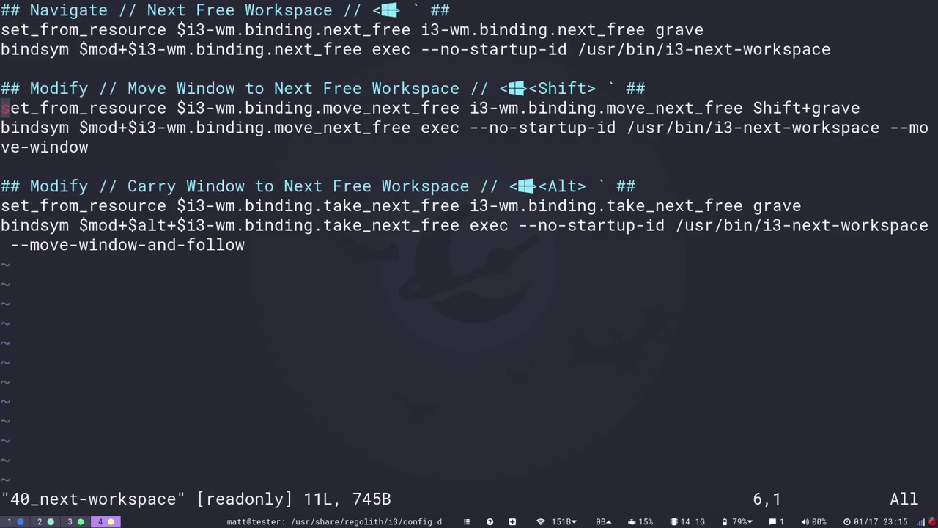
pyautogui.write(':q')
pyautogui.press('Return')
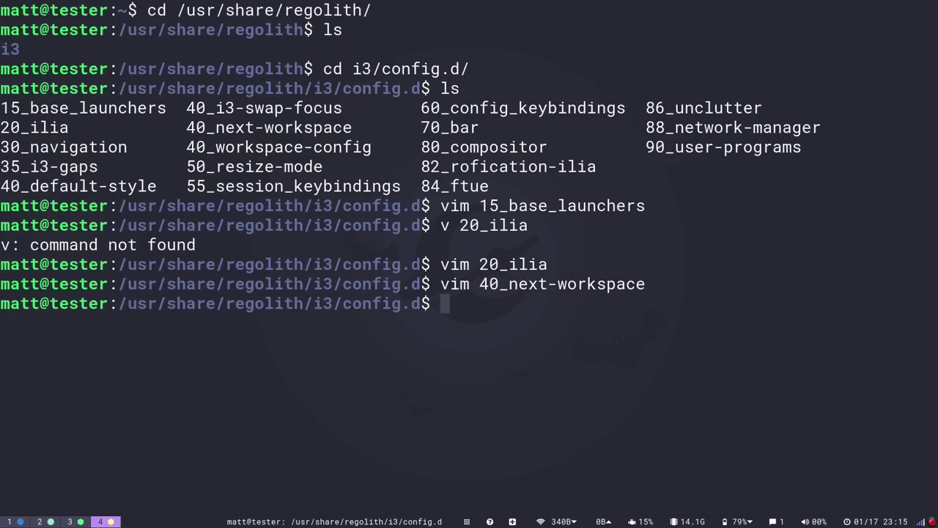
# - Open the 90_user-programs configuration file in vim
pyautogui.write('v 90')
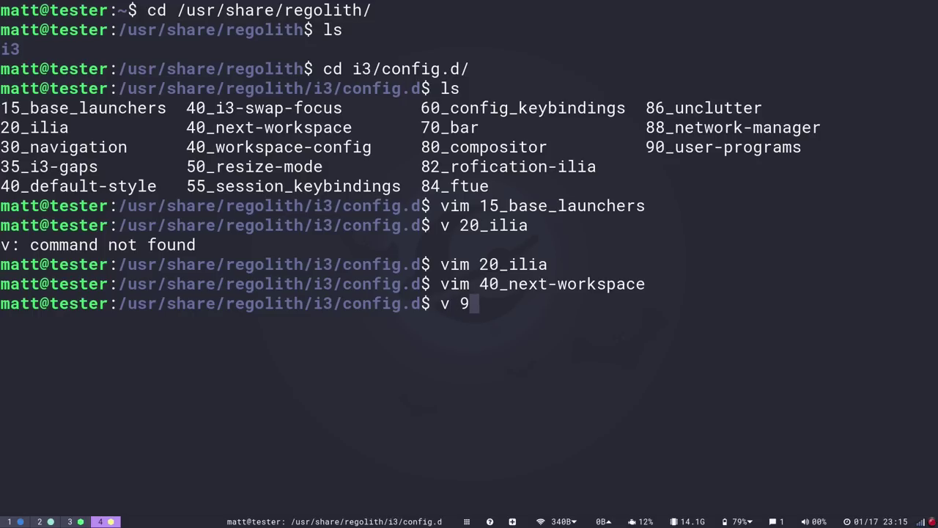
pyautogui.press('BackSpace')
pyautogui.press('BackSpace')
pyautogui.press('BackSpace')
pyautogui.write('im 0')
pyautogui.press('BackSpace')
pyautogui.write('980')
pyautogui.press('BackSpace')
pyautogui.press('BackSpace')
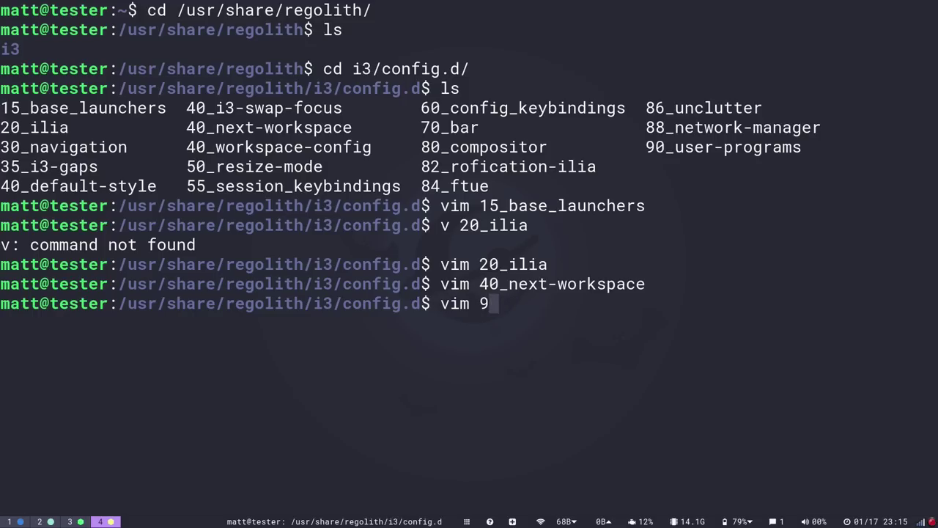
pyautogui.write('0')
pyautogui.press('Tab')
pyautogui.press('Return')
# - Examine the comments and the three program entries in 90_user-programs
pyautogui.press('j')
pyautogui.press('j')
pyautogui.press('j')
pyautogui.press('j')
pyautogui.press('j')
pyautogui.press('j')
pyautogui.press('j')
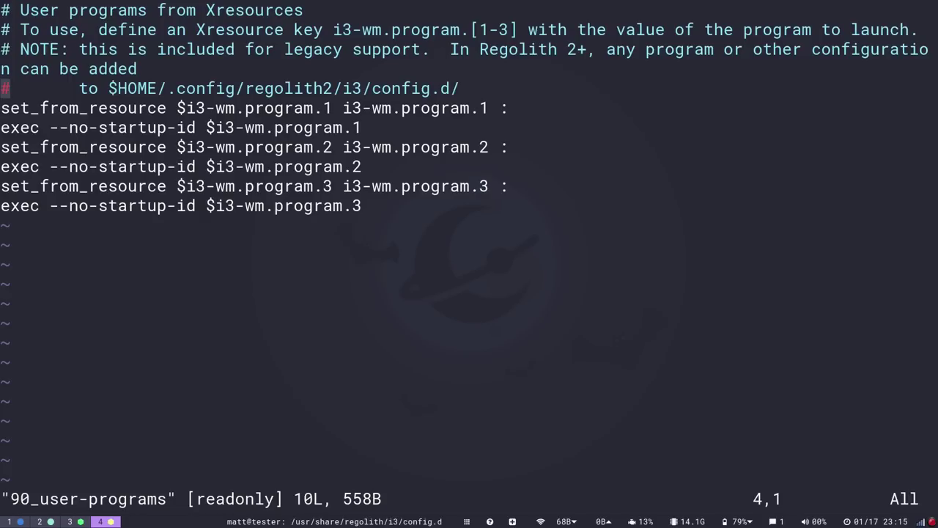
pyautogui.press('k')
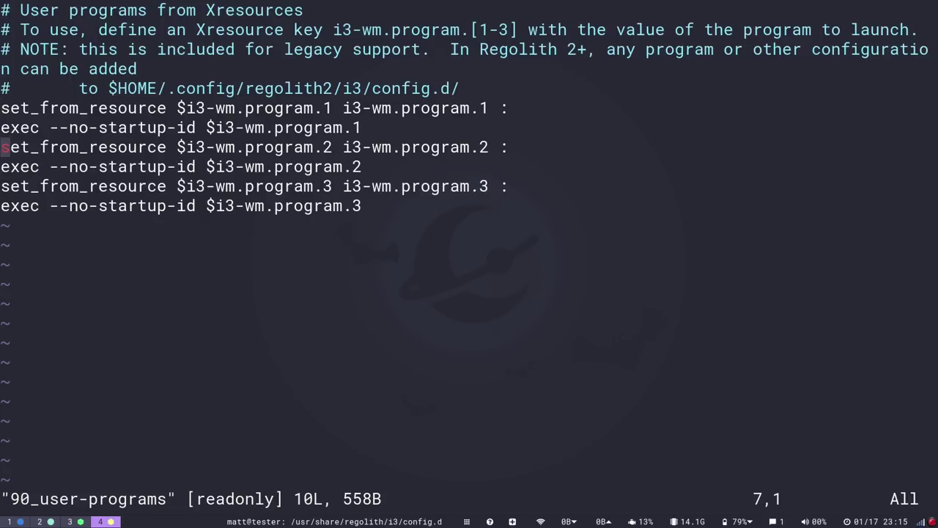
pyautogui.press('k')
pyautogui.press('k')
pyautogui.press('k')
pyautogui.press('k')
# - Try to open the $HOME/.config/regolith2/i3/config.d/ path from the comment inside vim, and exit the editor
pyautogui.press('l')
pyautogui.press('l')
pyautogui.press('j')
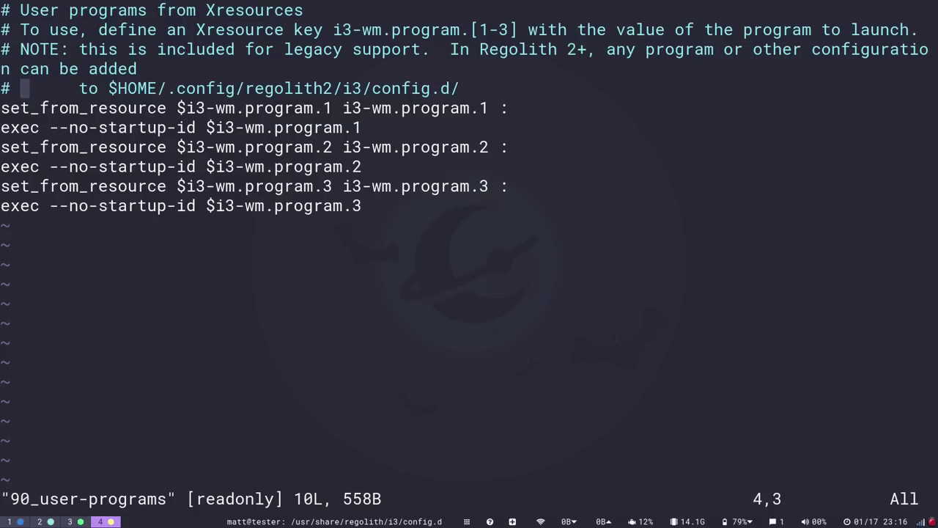
pyautogui.press('l')
pyautogui.press('l')
pyautogui.press('l')
pyautogui.press('l')
pyautogui.press('l')
pyautogui.press('l')
pyautogui.press('l')
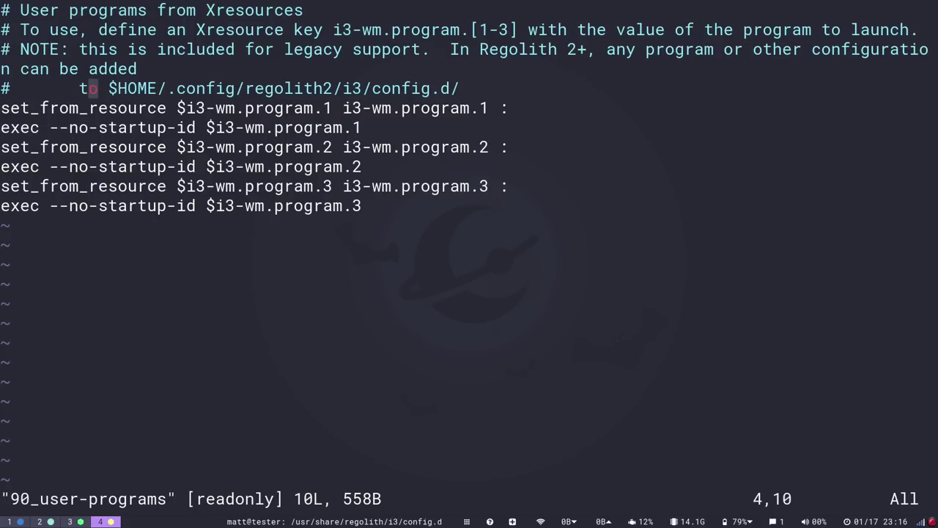
pyautogui.press('l')
pyautogui.press('l')
pyautogui.press('l')
pyautogui.press('l')
pyautogui.press('l')
pyautogui.press('l')
pyautogui.press('l')
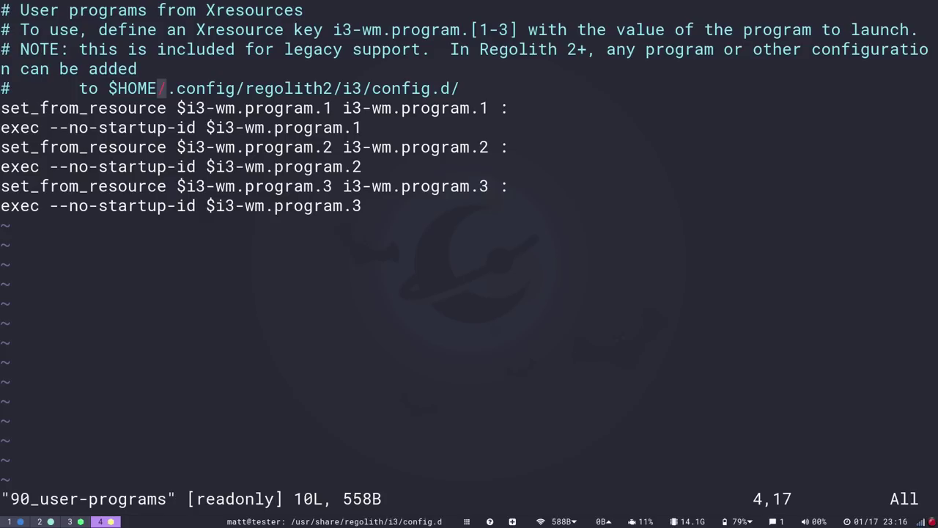
pyautogui.press('g')
pyautogui.press('f')
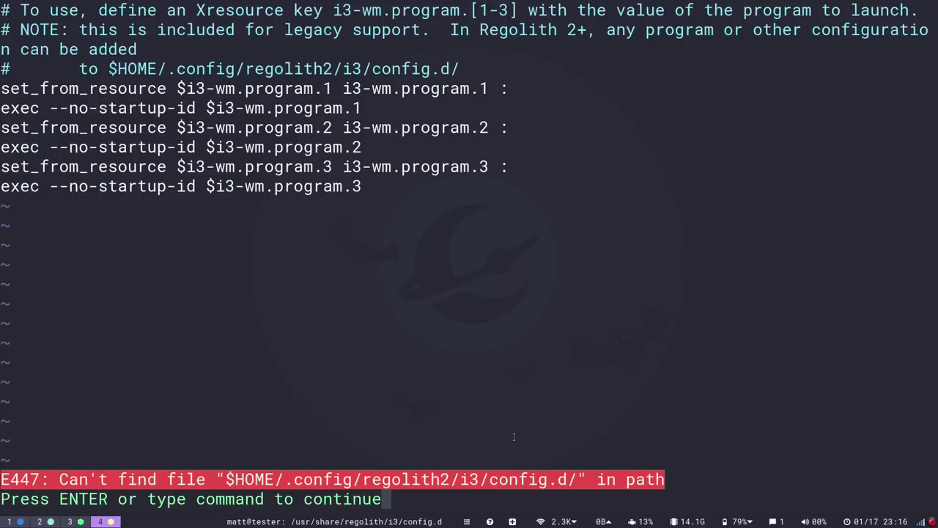
pyautogui.press('Return')
pyautogui.write(':q')
pyautogui.press('Return')
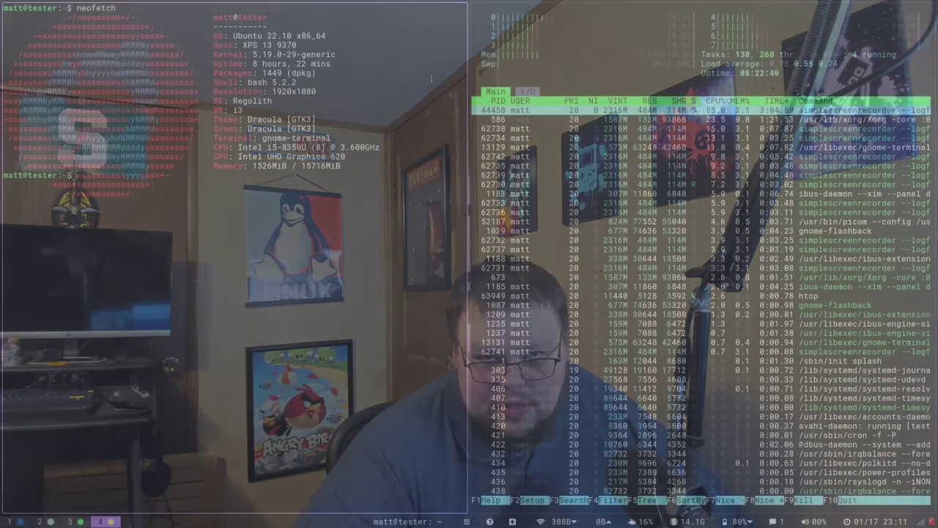
# - Open a new terminal beneath the neofetch terminal and list the home directory with ls
pyautogui.press('super+Return')
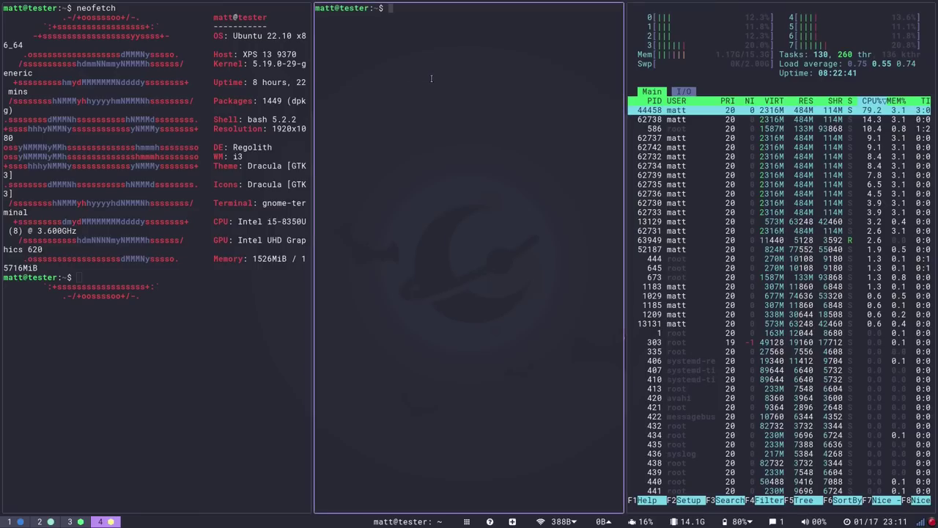
pyautogui.press('super+shift+q')
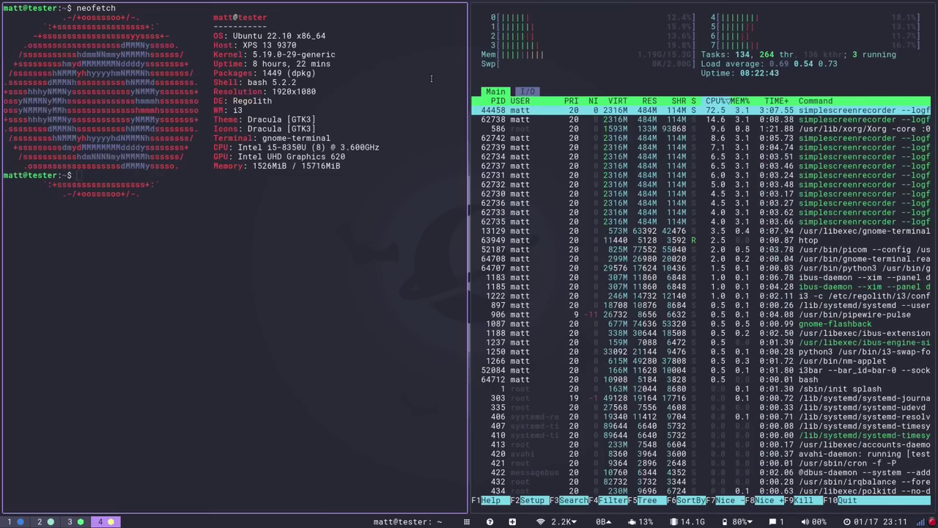
pyautogui.press('super+Return')
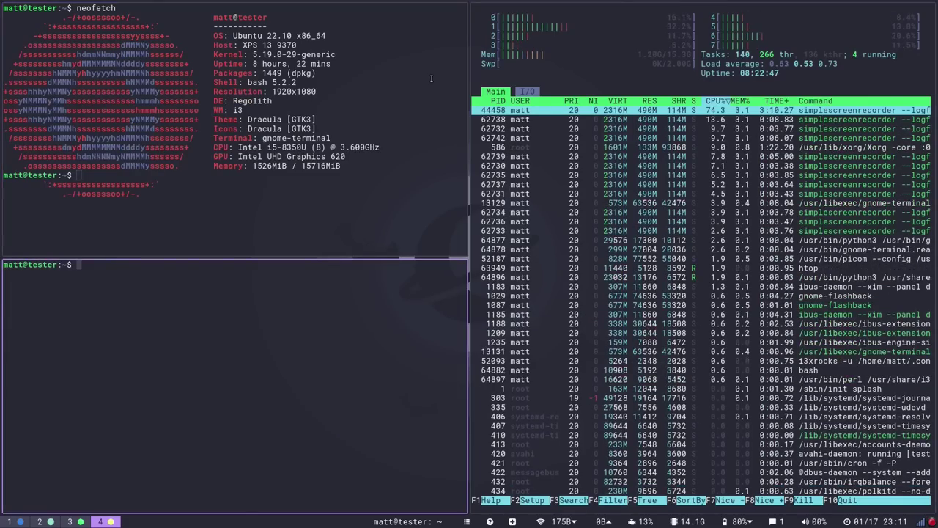
pyautogui.write('ls')
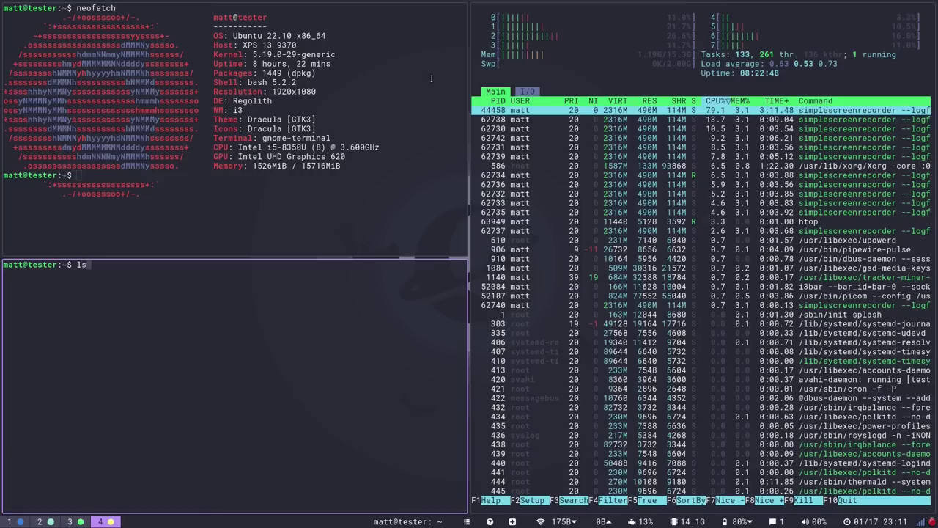
pyautogui.press('Return')
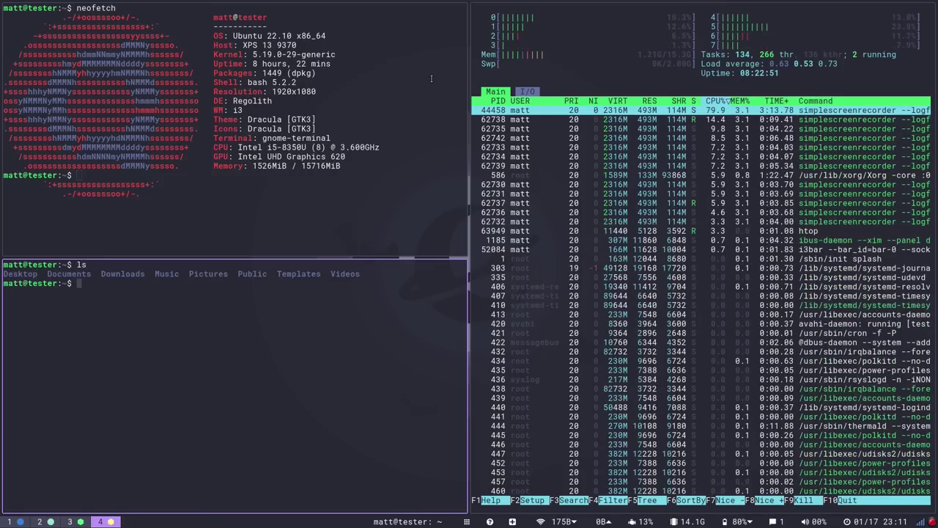
# - Enlarge the new terminal's text and install the exa package with sudo apt, entering the account password
pyautogui.hotkey('ctrl', '+')
pyautogui.hotkey('ctrl', '+')
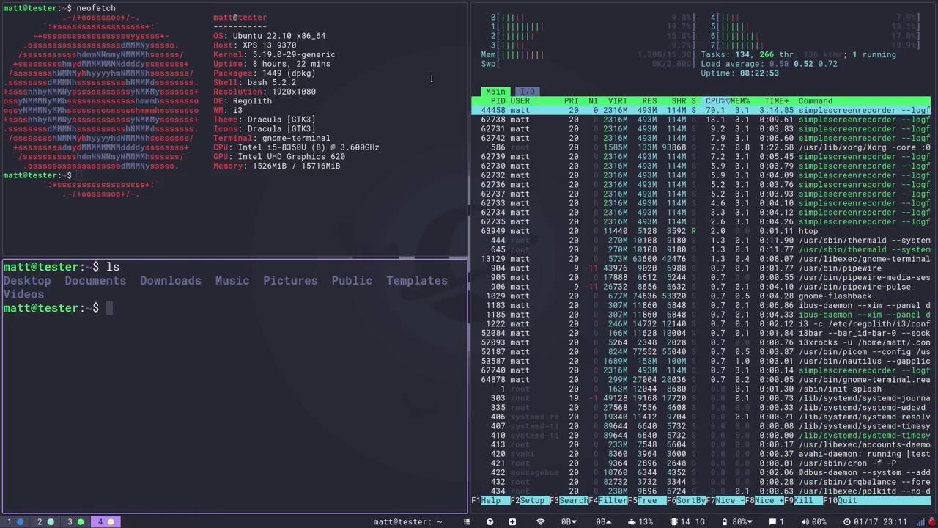
pyautogui.write('sudo apt i')
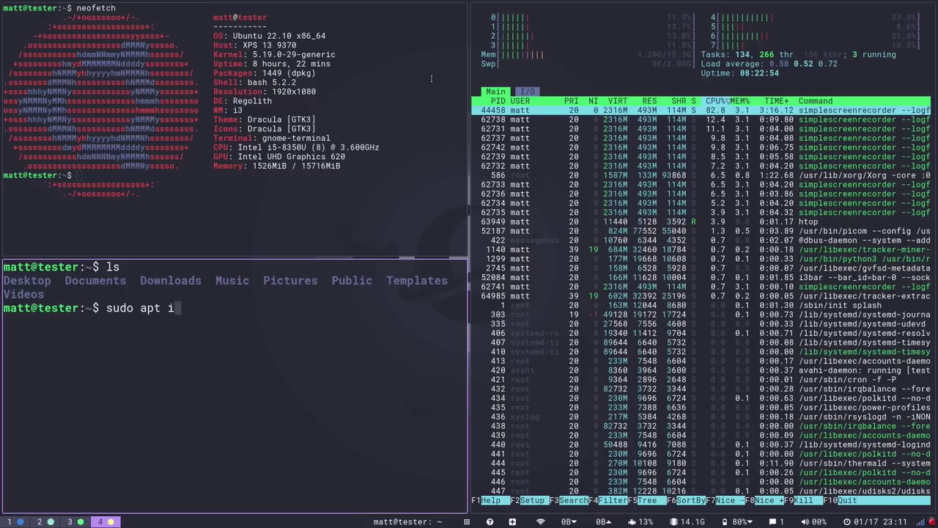
pyautogui.write('nstall exa')
pyautogui.press('Return')
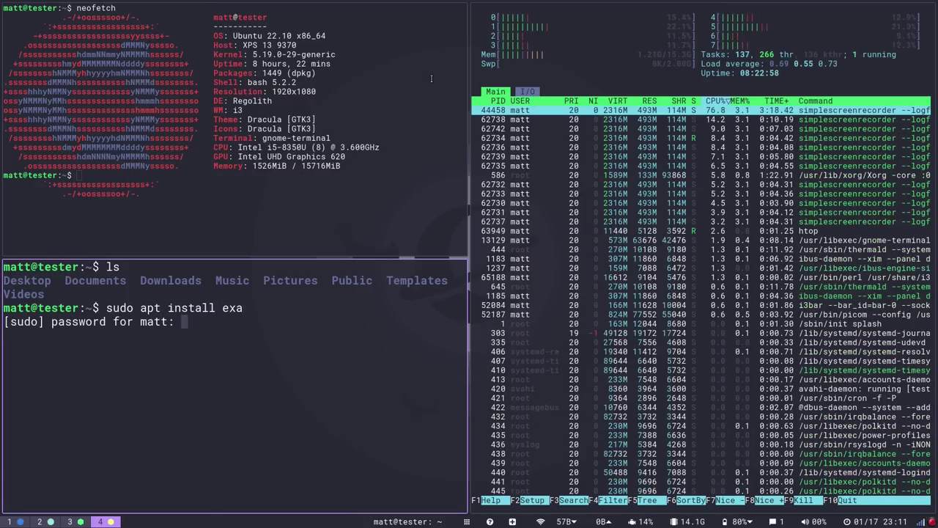
pyautogui.press('Return')
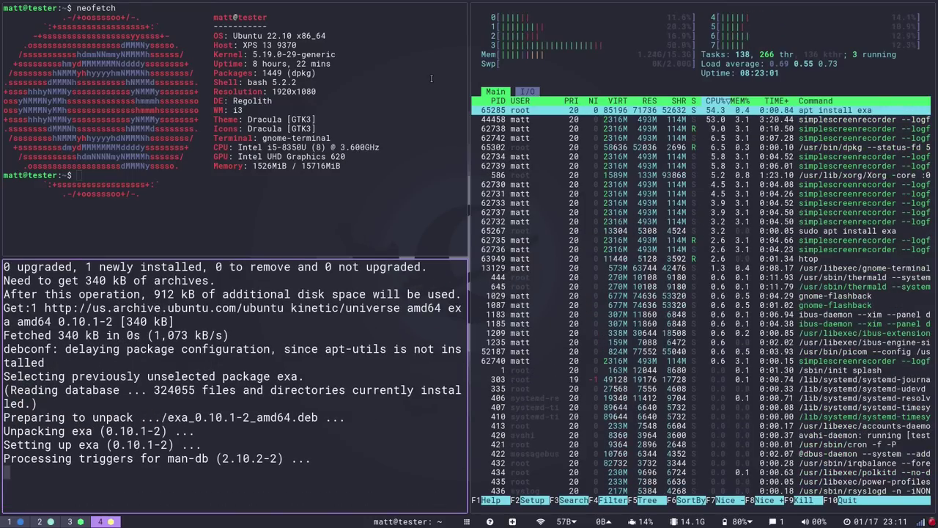
# - List the home directory with exa, and clear the terminal
pyautogui.write('exa')
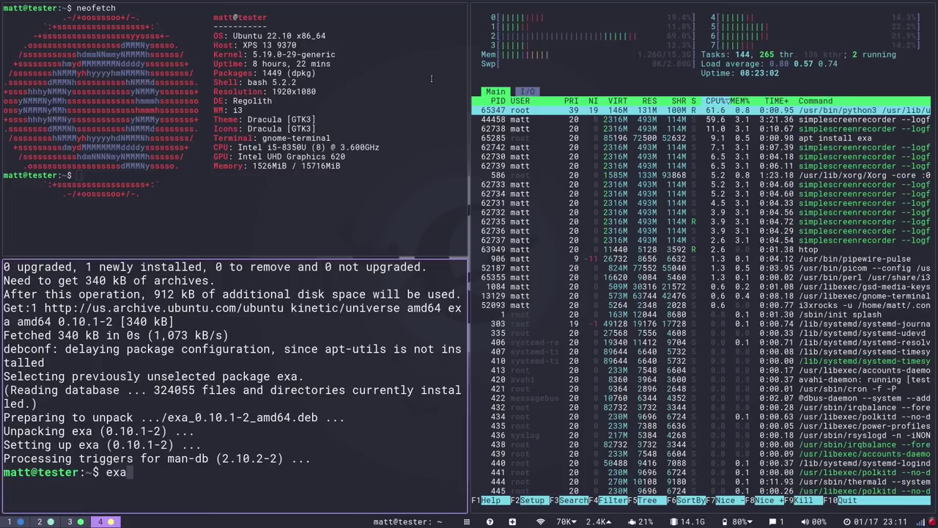
pyautogui.press('Return')
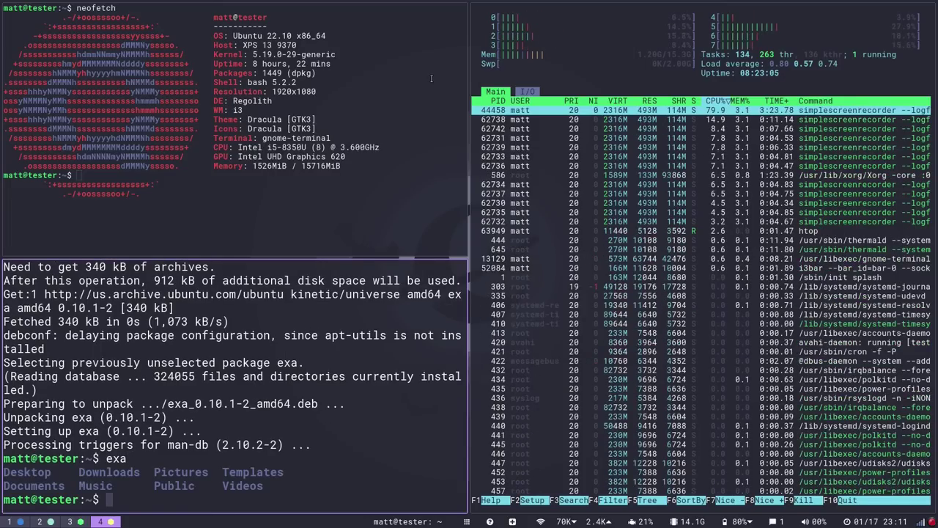
pyautogui.hotkey('ctrl', 'l')
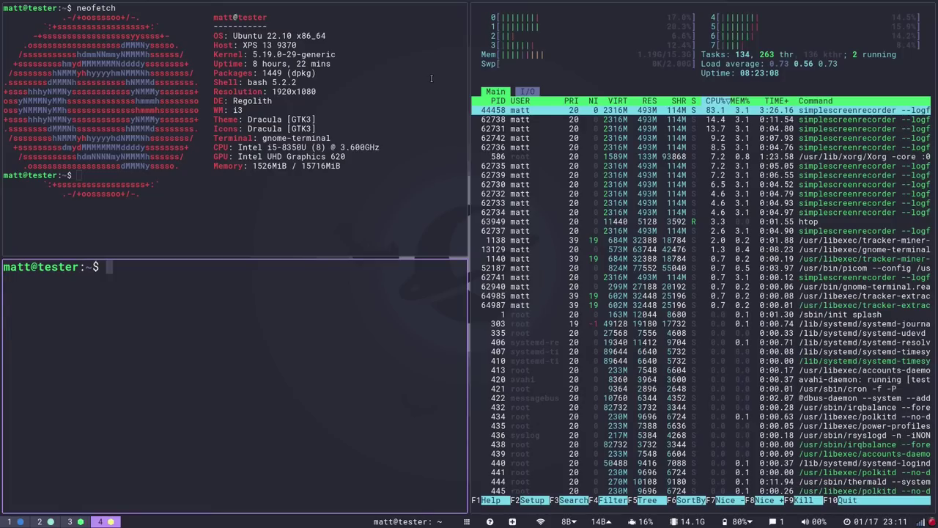
# - Launch Firefox from the application launcher and close the two terminals stacked above it
pyautogui.click(466, 522)
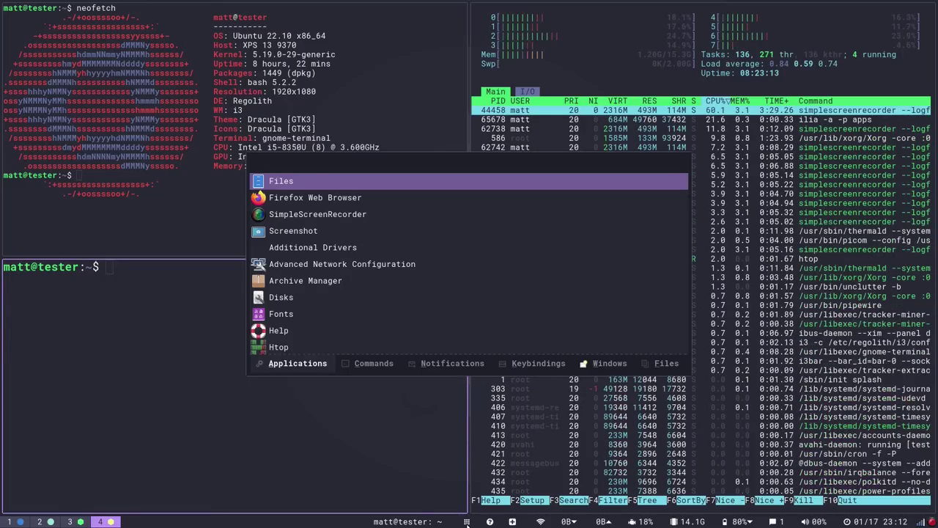
pyautogui.click(466, 522)
pyautogui.click(466, 522)
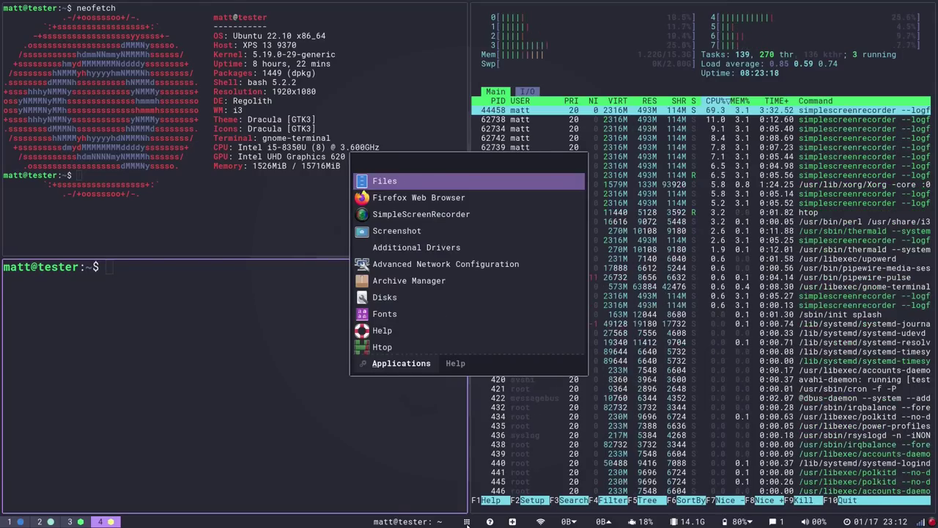
pyautogui.write('firefox')
pyautogui.press('Return')
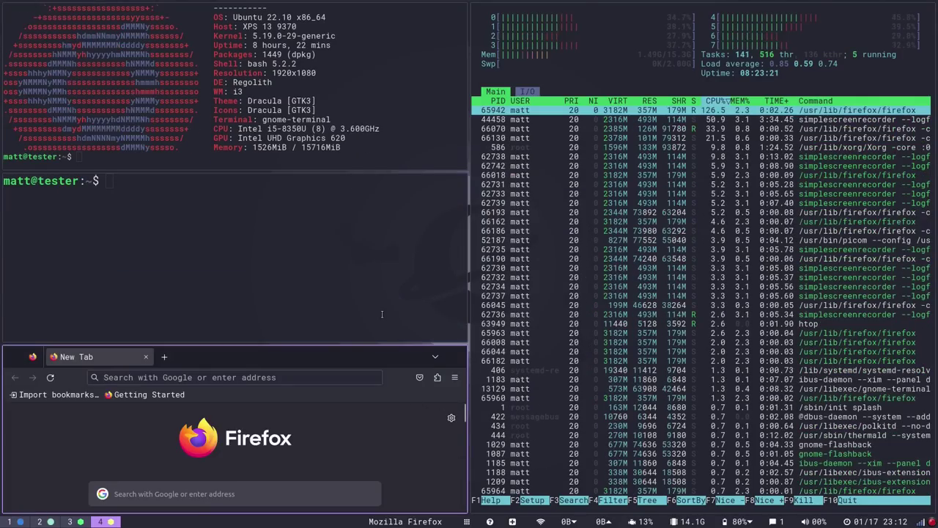
pyautogui.press('super+shift+q')
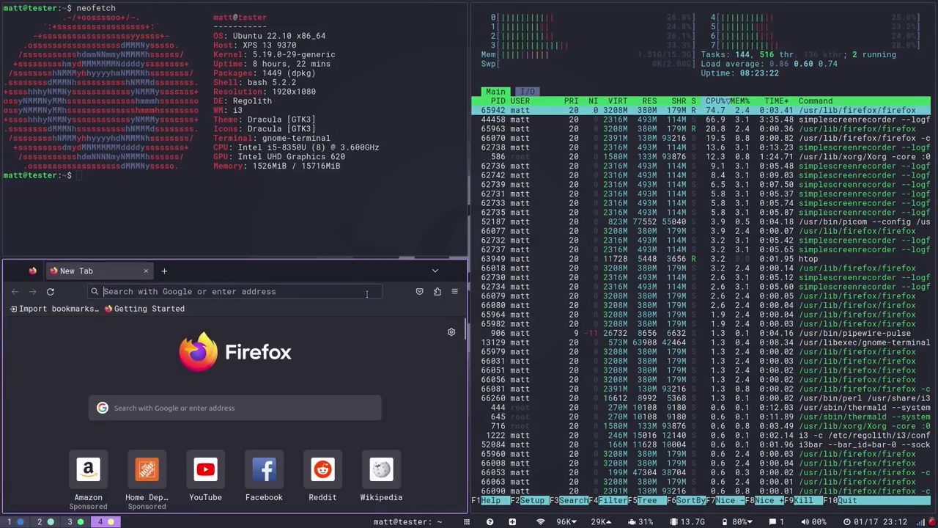
pyautogui.press('super+shift+q')
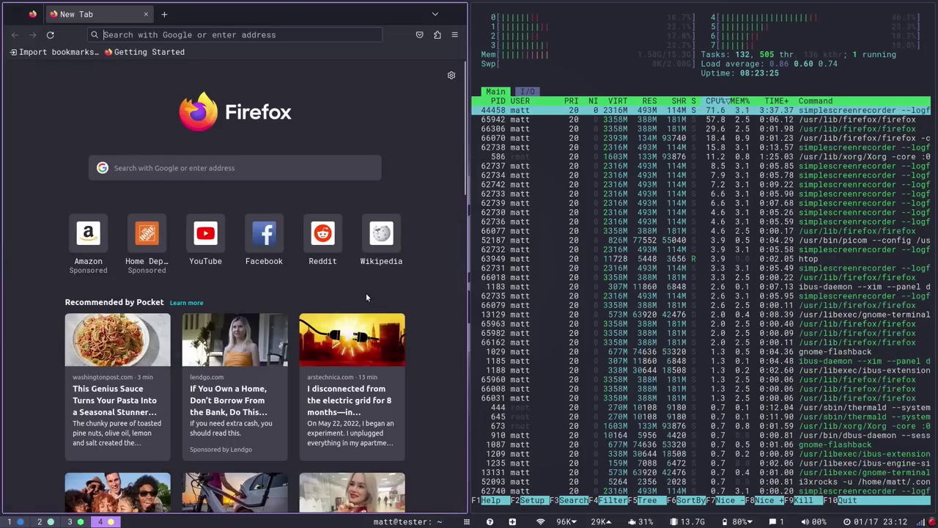
# - Search the web for thelinuxcast.org, and open the Keychron Q1 Version 2 review post on The Linux Cast site
pyautogui.write('the')
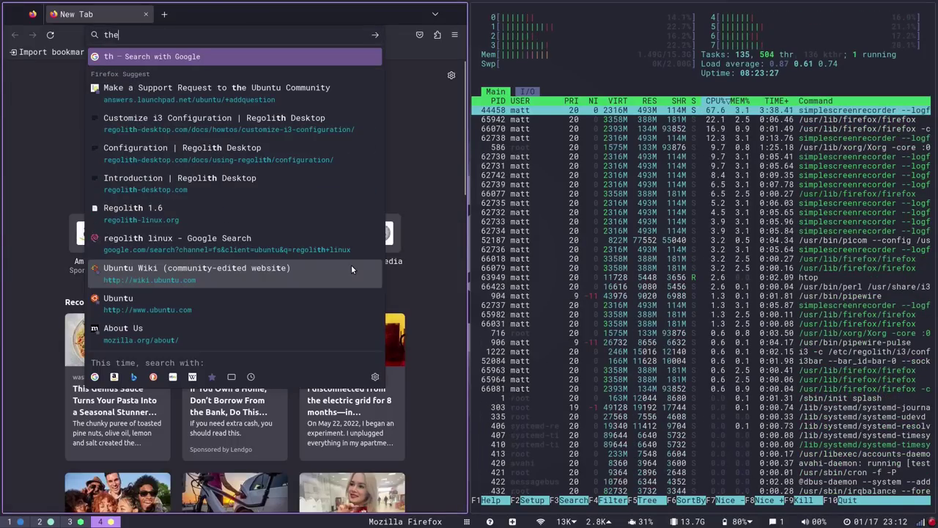
pyautogui.write('linuxcast.org/')
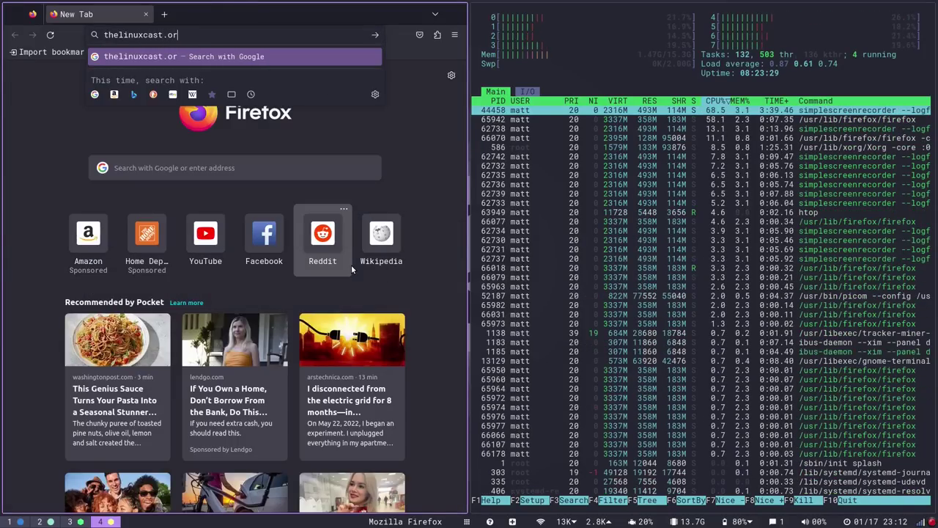
pyautogui.press('Return')
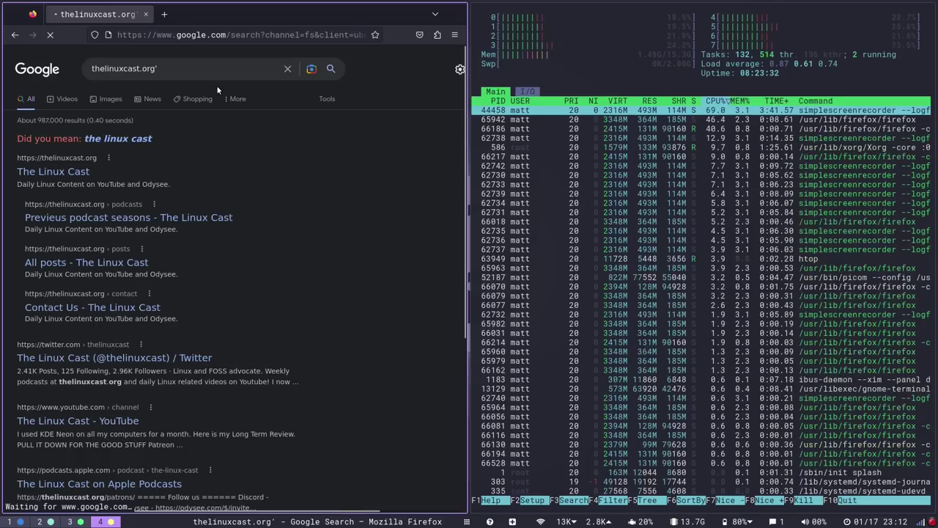
pyautogui.click(67, 173)
pyautogui.scroll(-1, 121, 205)
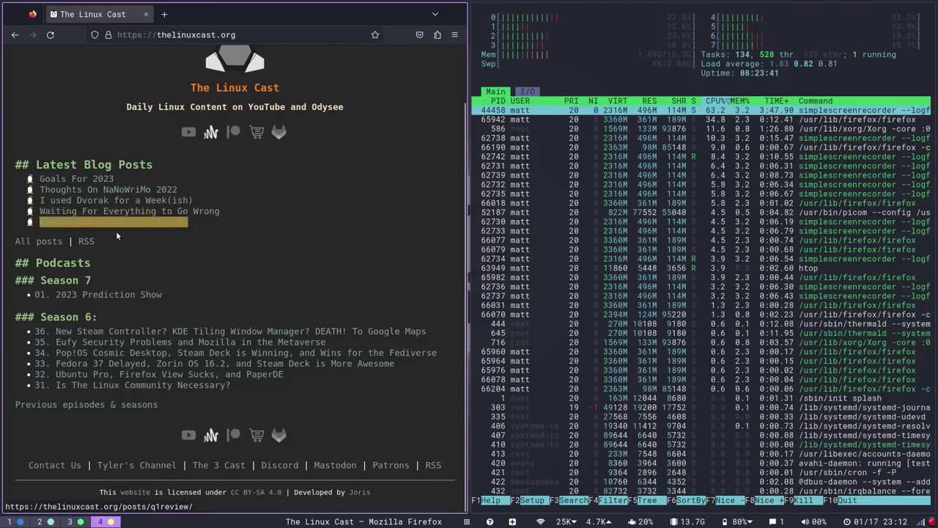
pyautogui.click(151, 224)
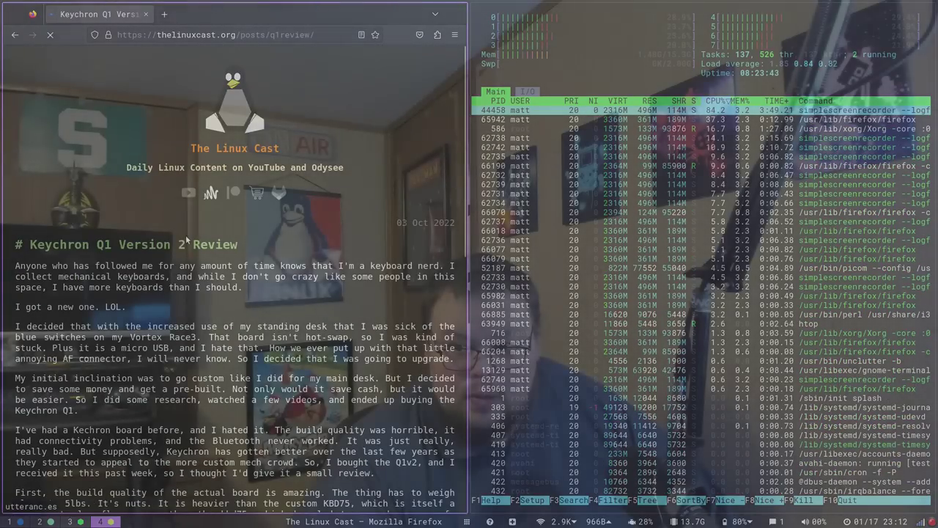